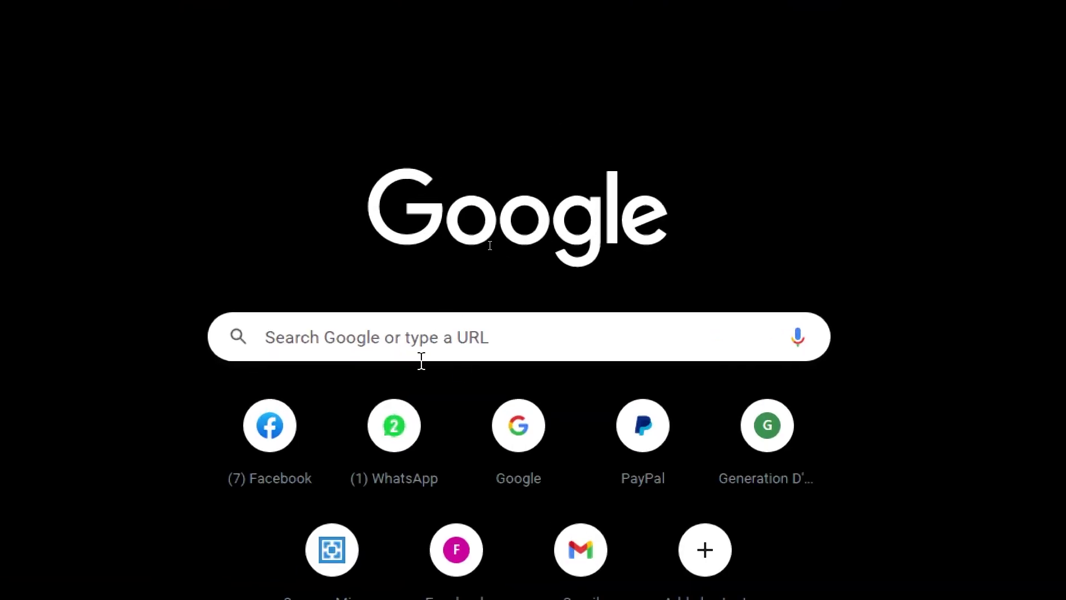
Search Google for 'medium', open the Medium home page and dismiss the Google sign-in prompt.
click(411, 328)
text(medium)
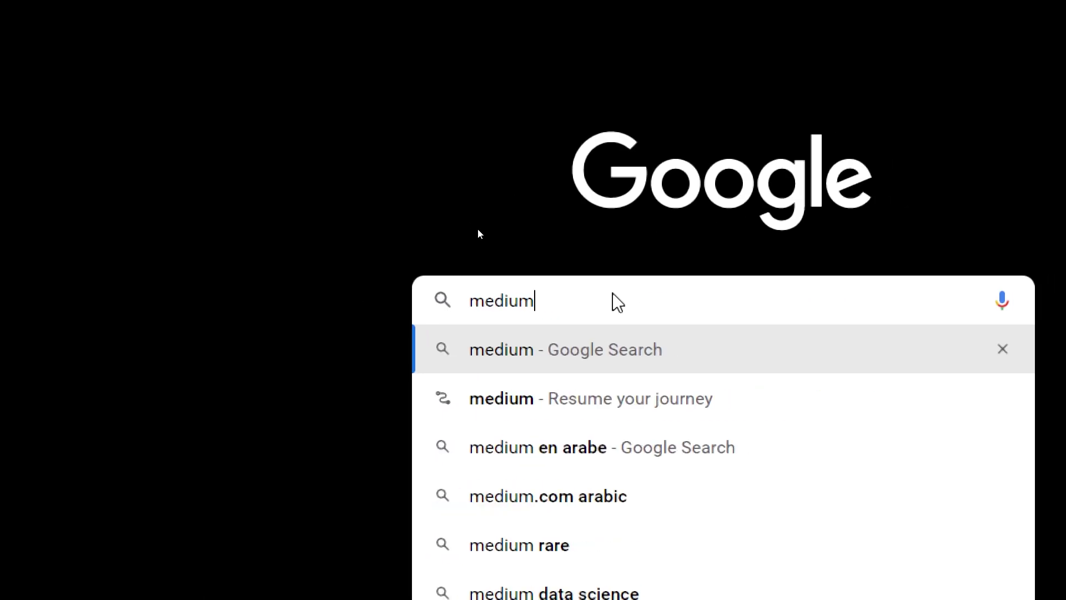
key(Return)
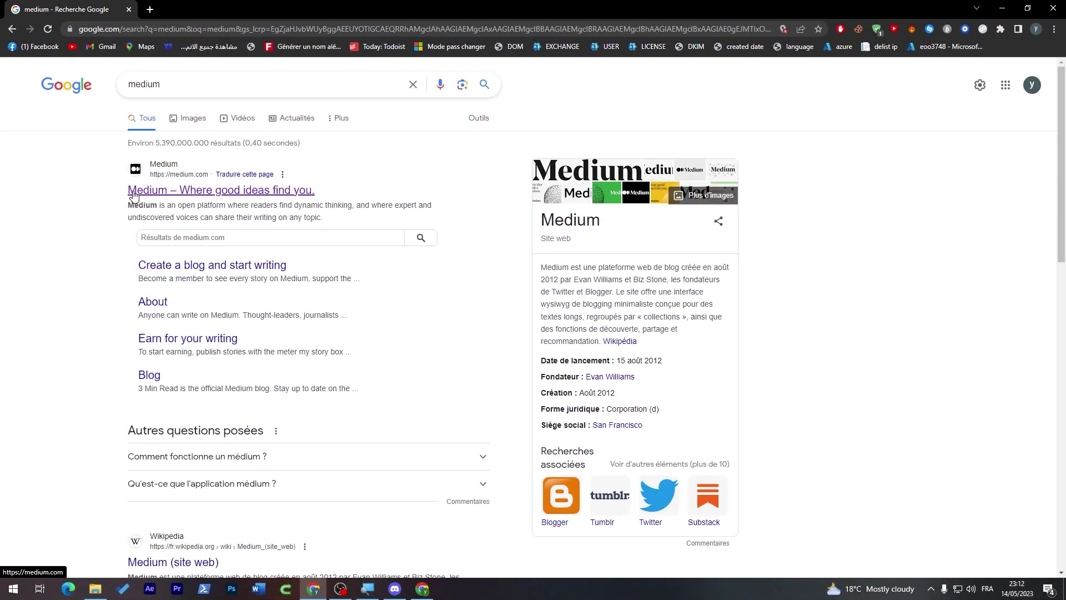
click(186, 191)
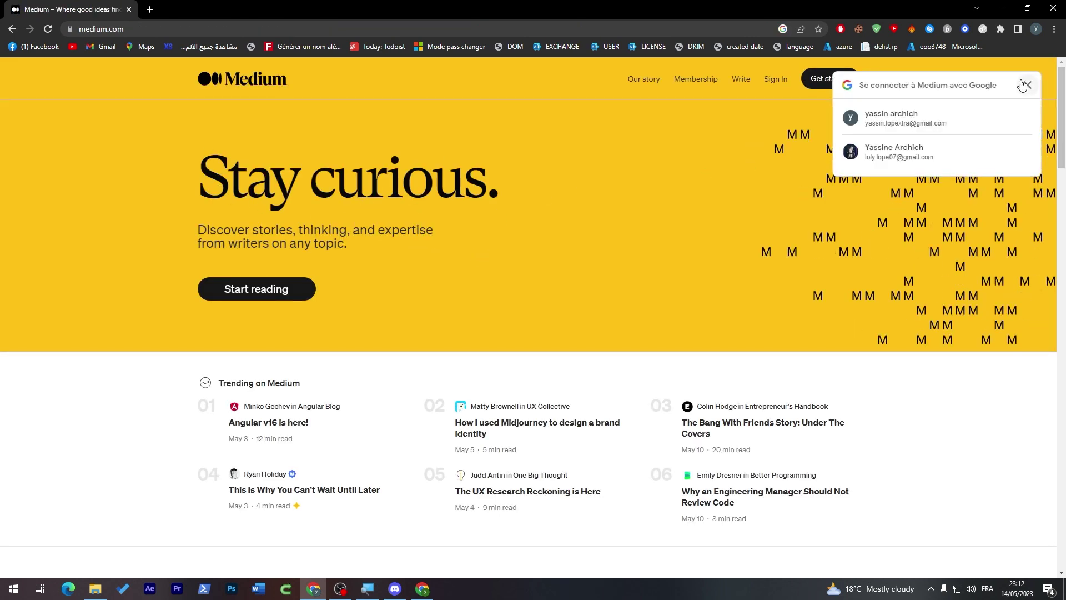
click(1026, 85)
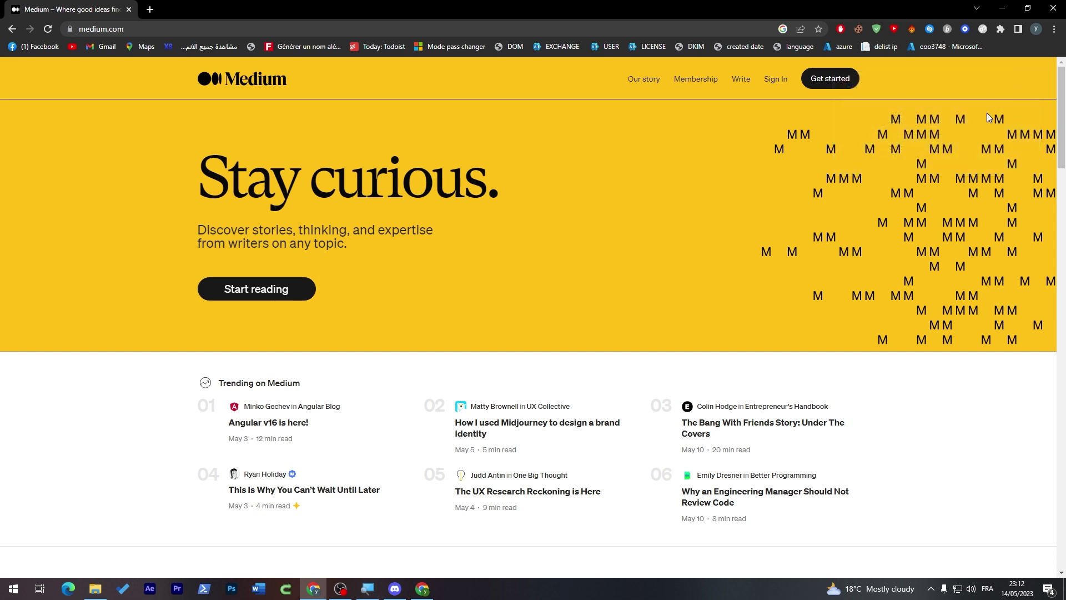
Sign up to Medium with the first Google account, then start a new story.
click(824, 82)
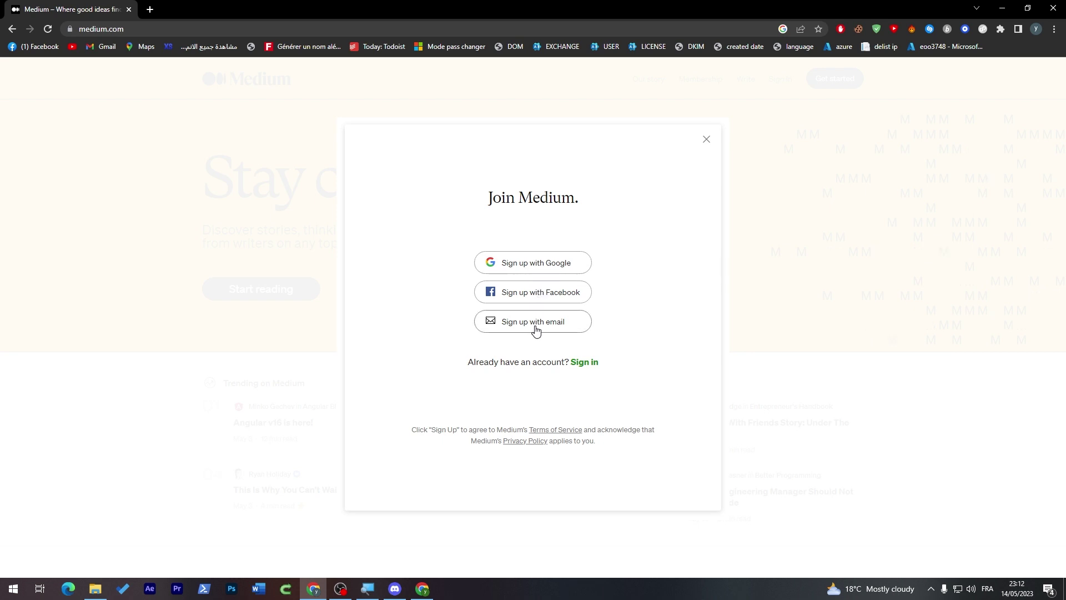
click(524, 264)
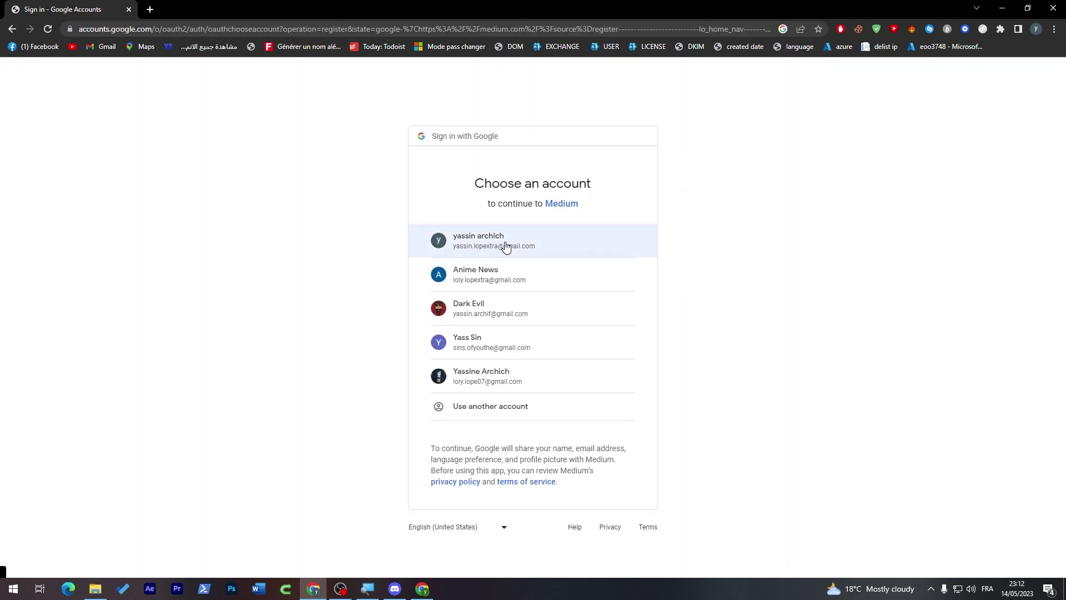
click(505, 246)
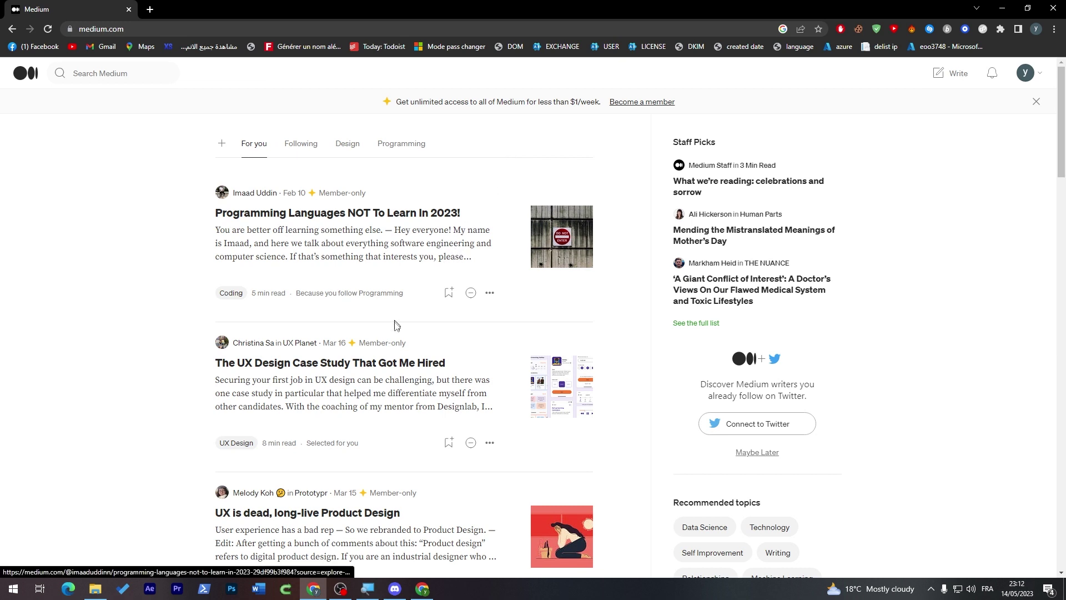
click(938, 78)
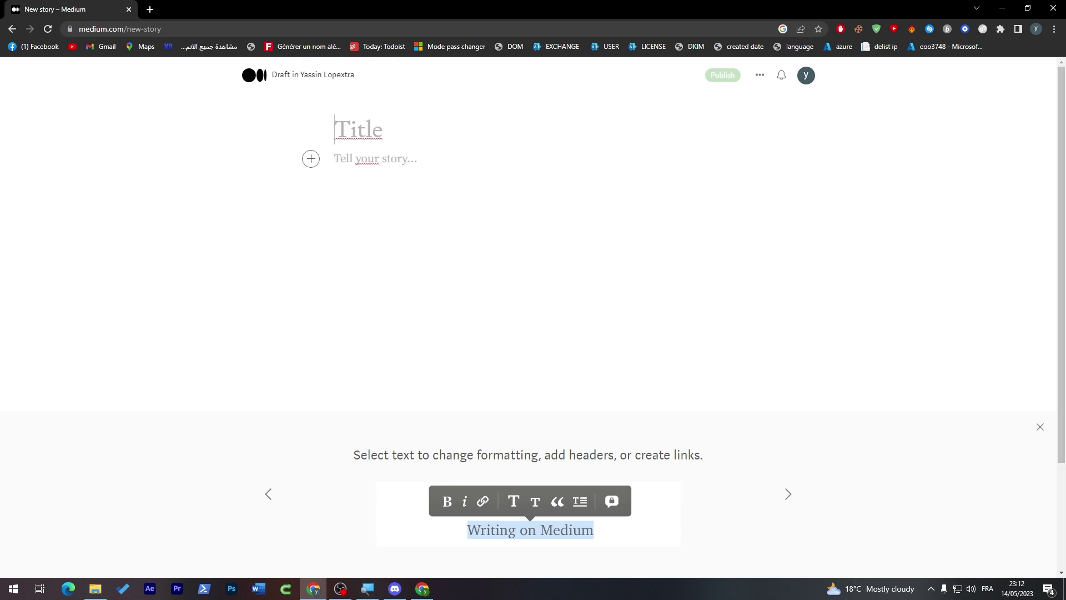
Place the caret in the empty story body and select words in the formatting tip.
click(407, 166)
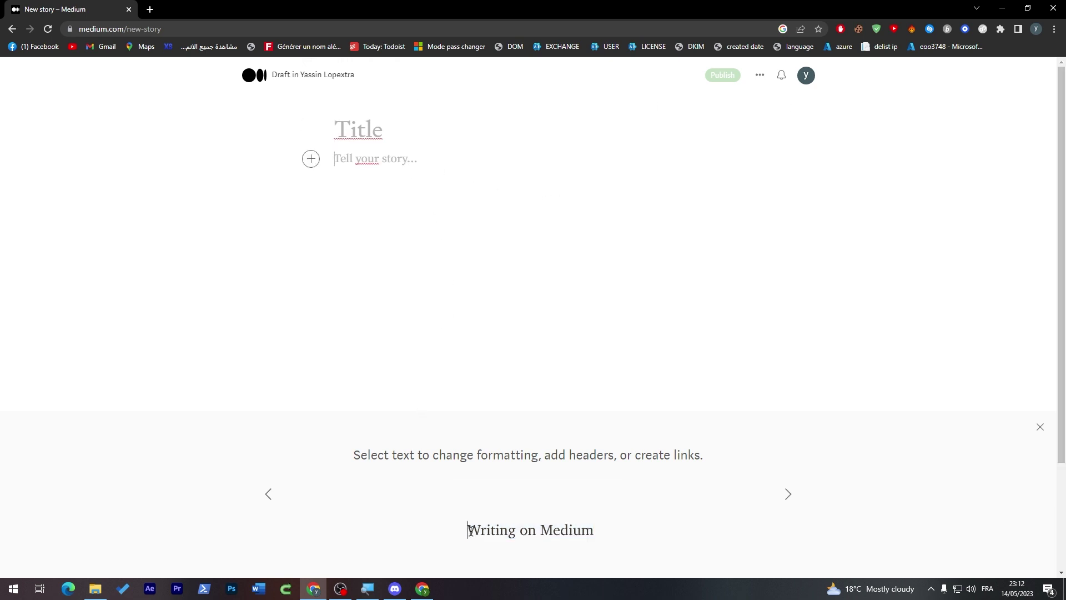
drag(422, 454, 540, 456)
click(549, 457)
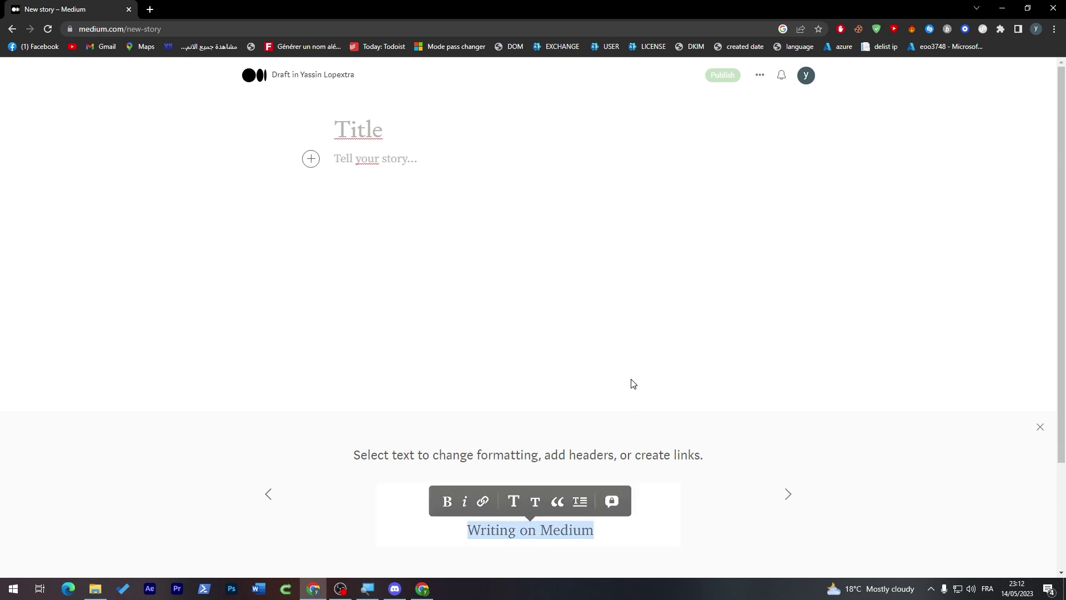
In a new tab, ask ChatGPT to 'write me an article about champions league'.
click(149, 9)
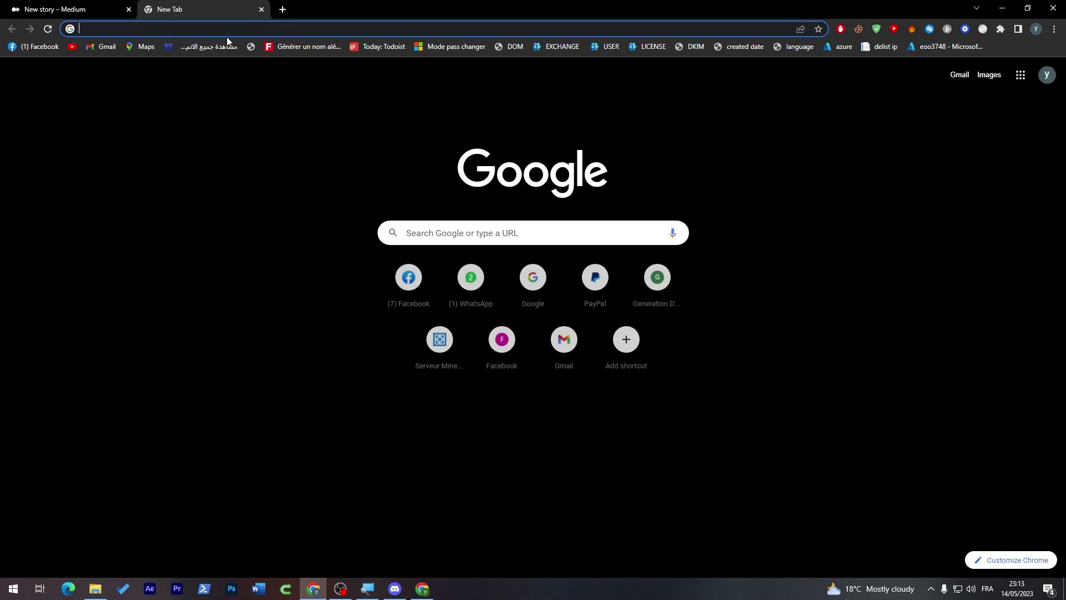
text(ch)
key(Return)
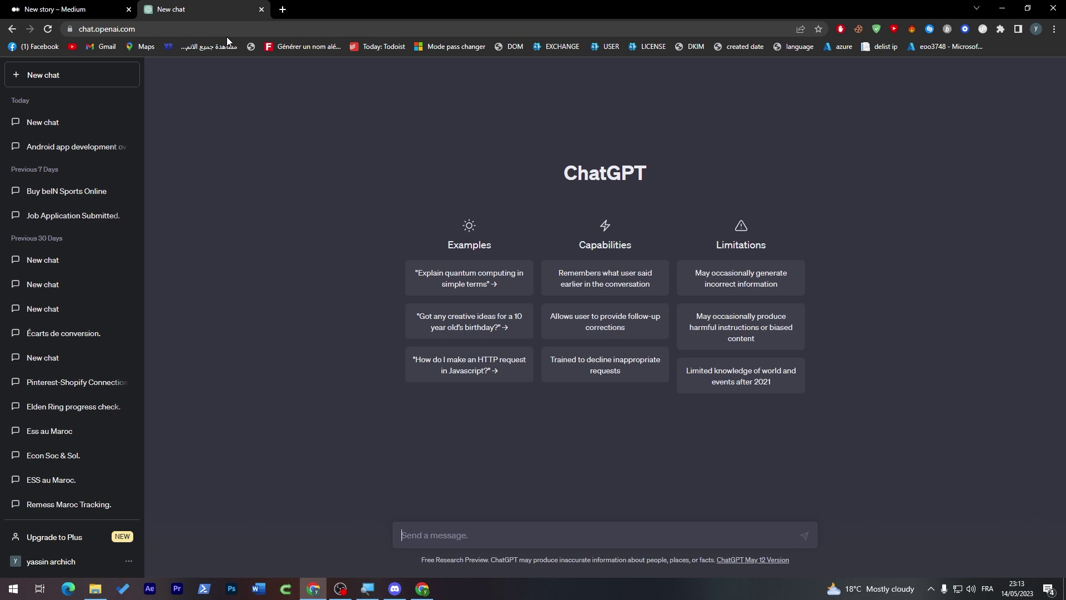
text(write me an article about champions league)
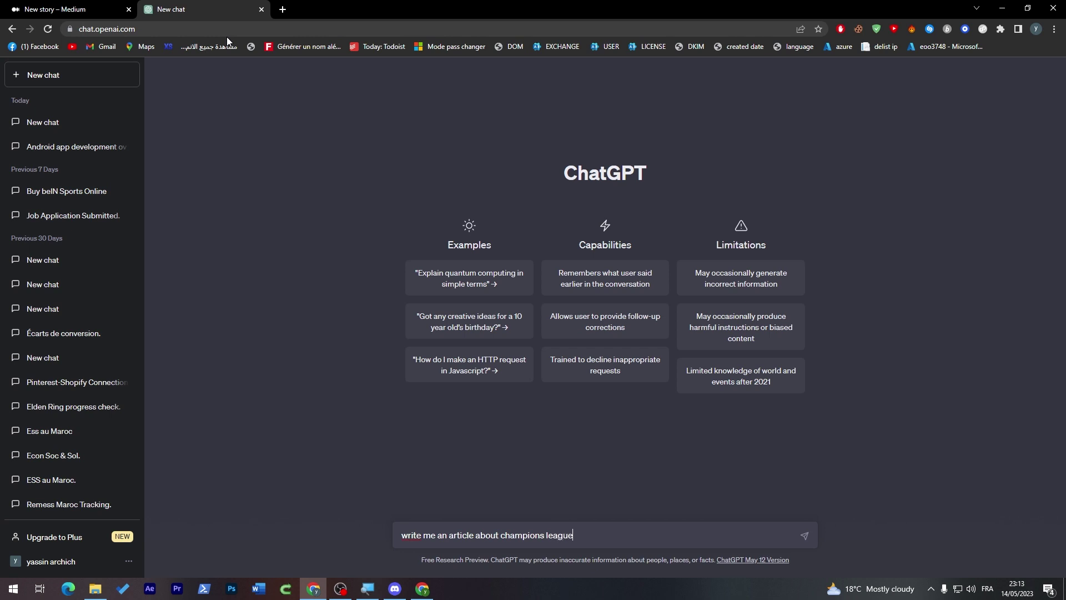
key(Return)
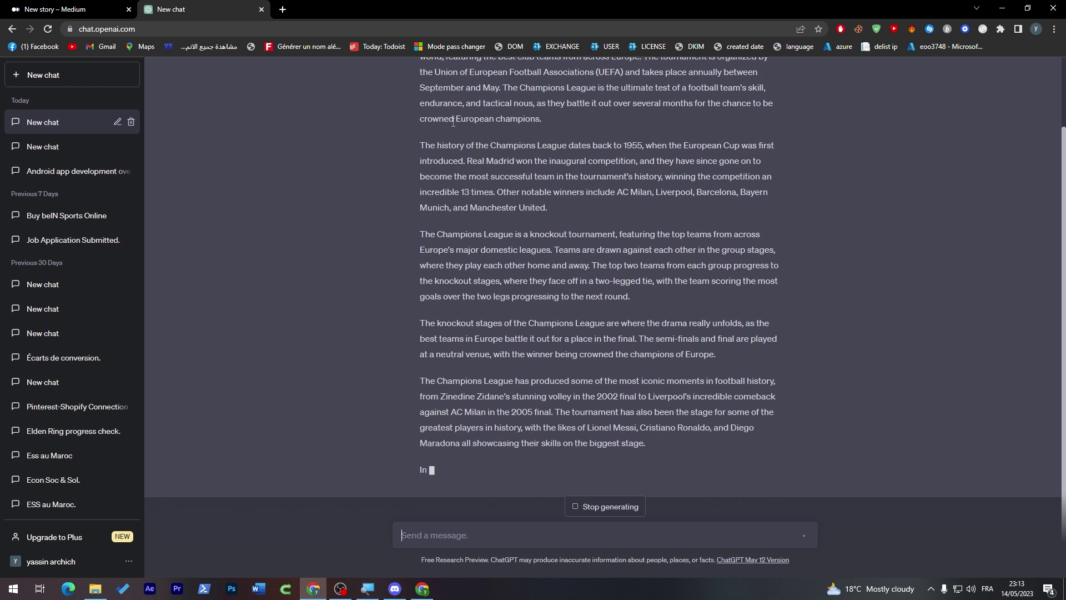
click(96, 4)
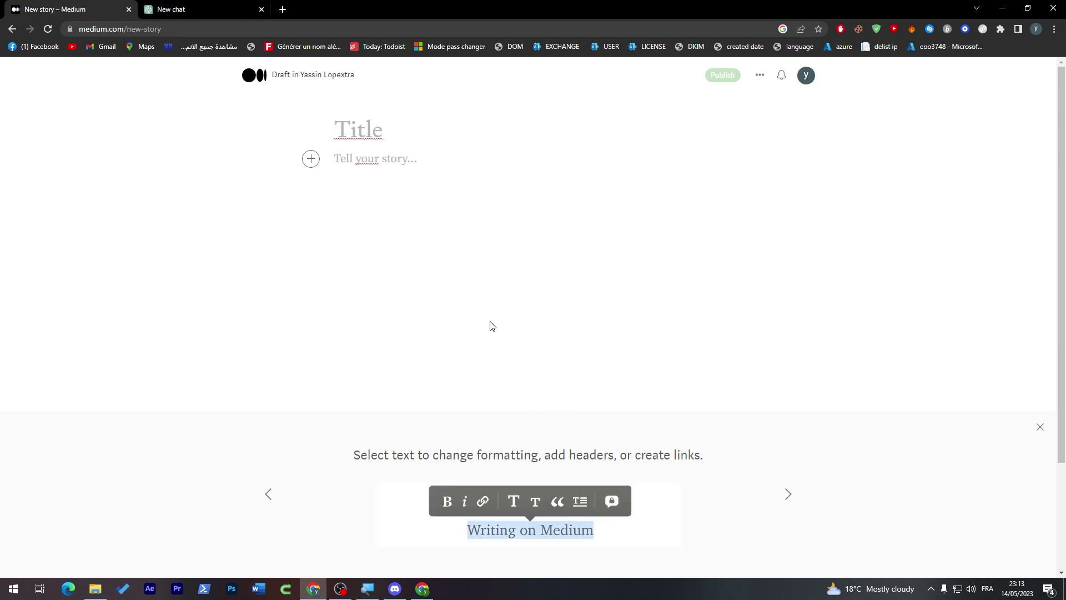
click(191, 8)
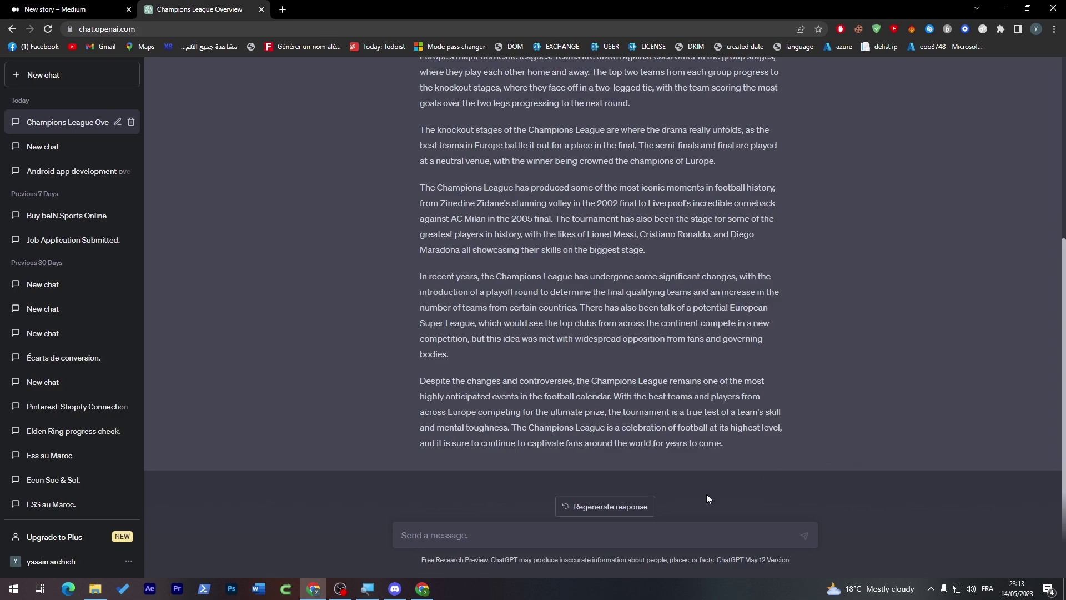
Ask ChatGPT 'give me a title for it' and paste the generated article into the Medium draft.
text(give me a title for it)
key(Return)
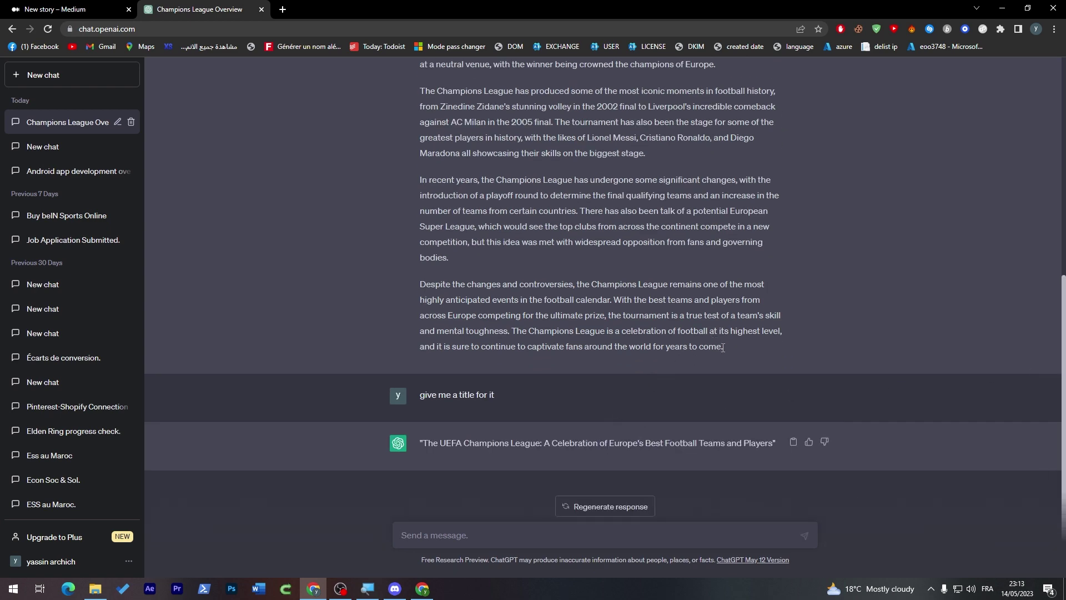
drag(722, 347, 422, 126)
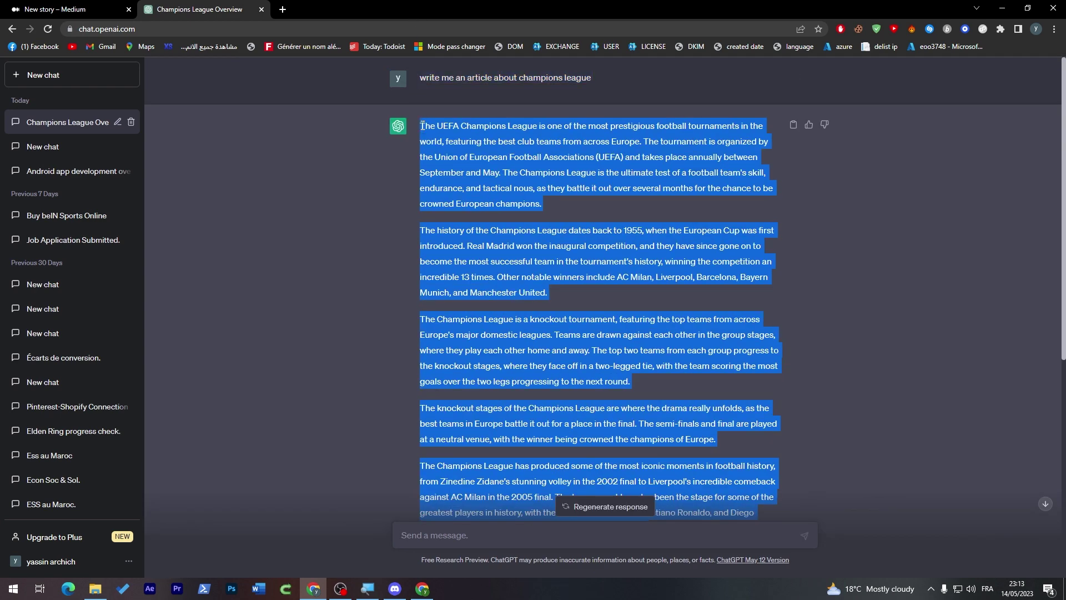
click(135, 11)
key(ctrl+v)
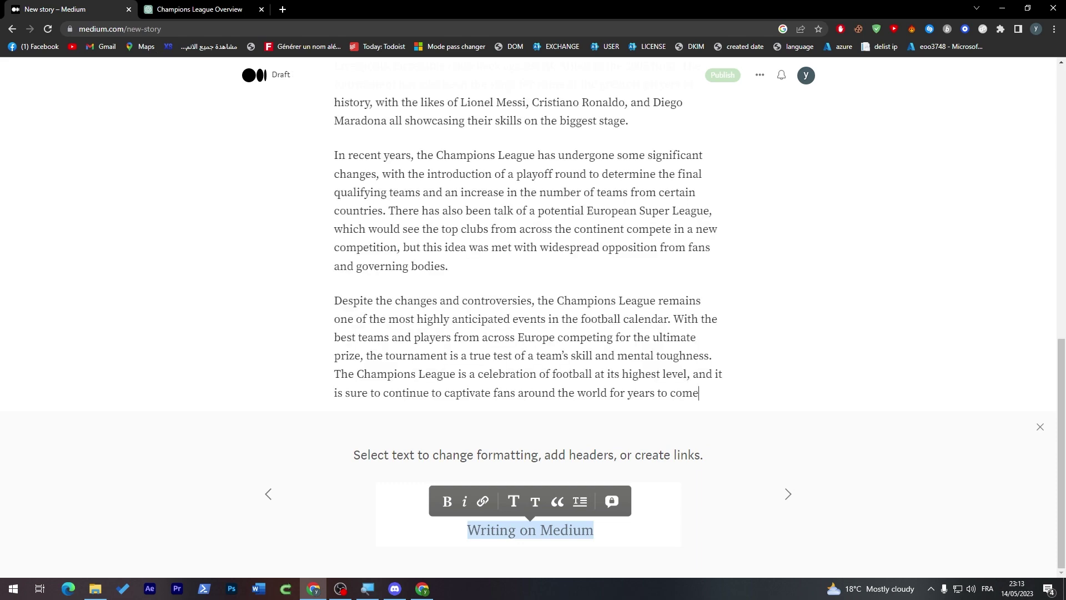
Paste ChatGPT's suggested title above the article, removing the opening quote mark.
key(ctrl+Tab)
scroll(837, 303, down, 10)
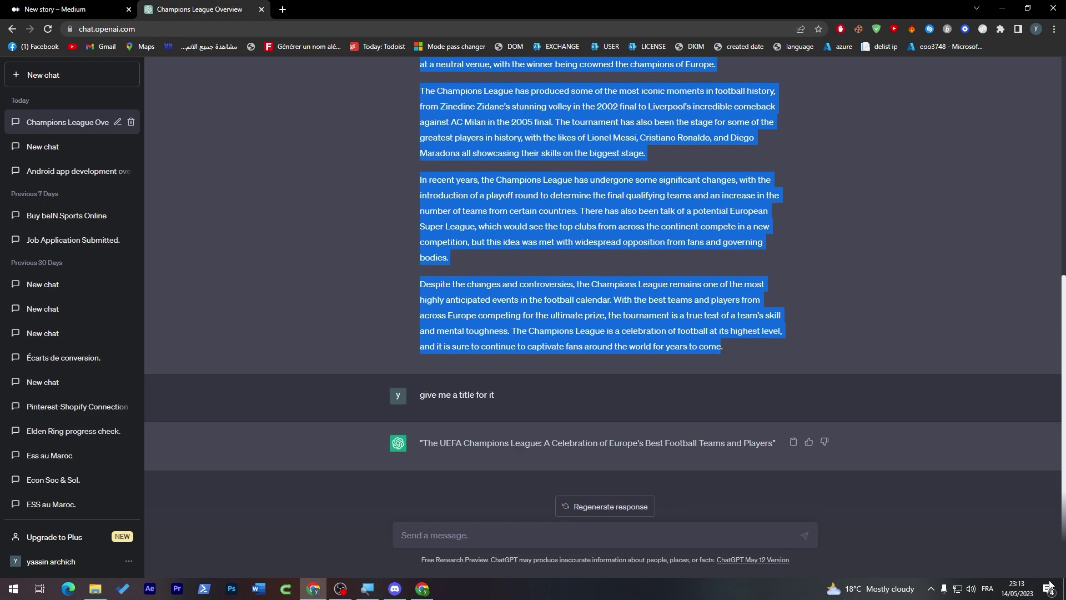
triple_click(492, 443)
key(ctrl+c)
click(95, 5)
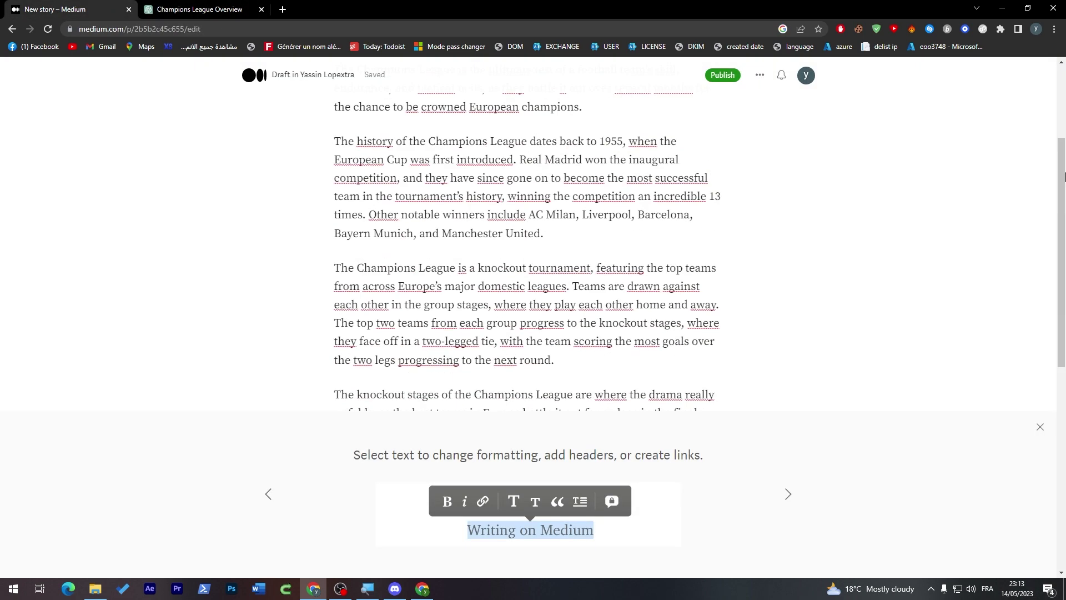
scroll(527, 250, up, 3)
key(ctrl+v)
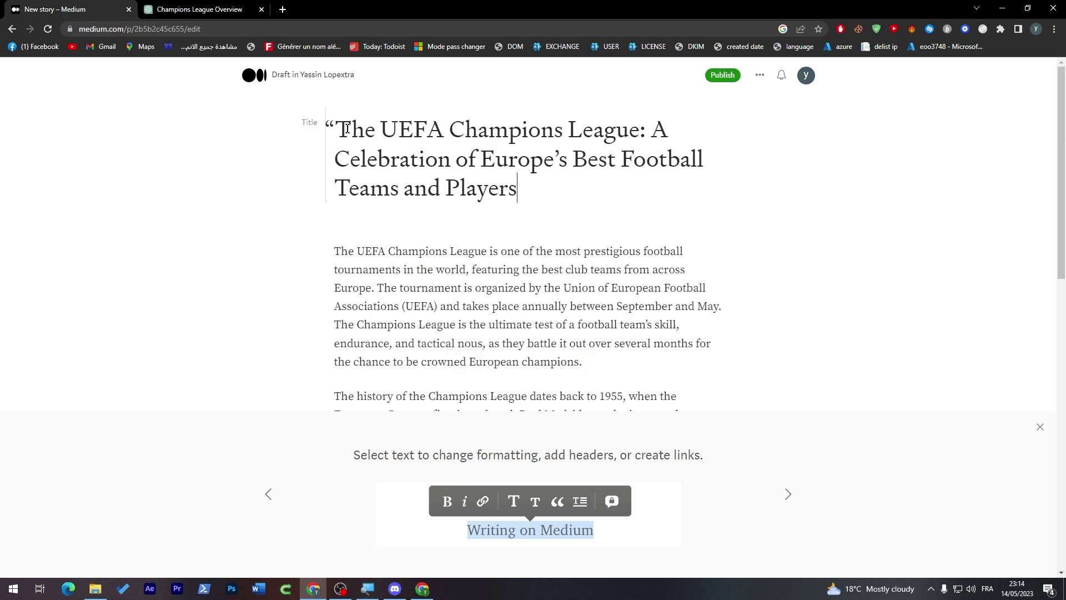
key(BackSpace)
click(335, 217)
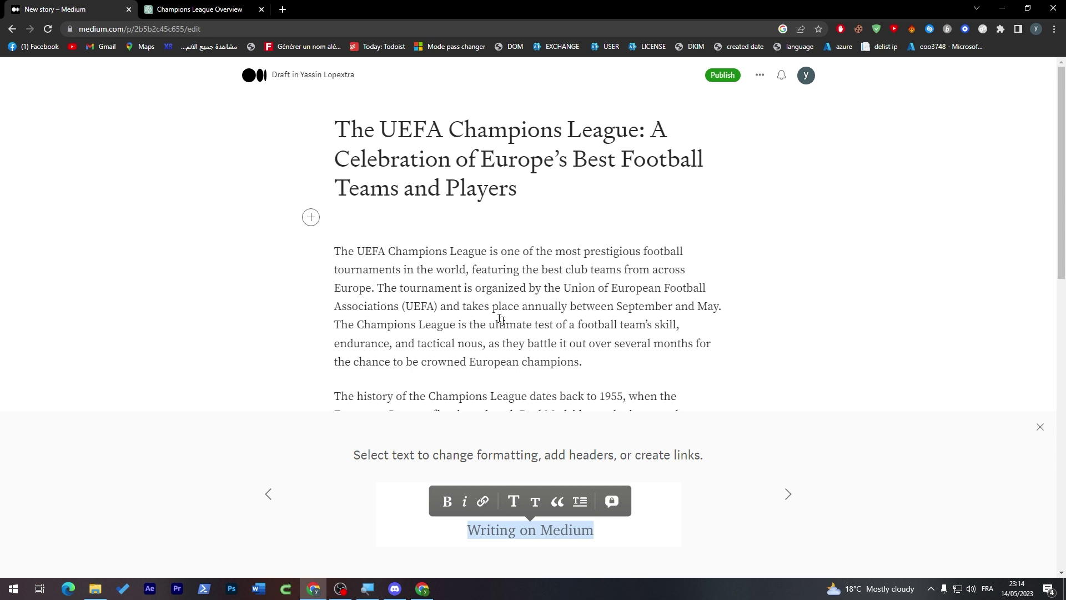
Remove the blank line under the title and bold 'The UEFA', '(UEFA)' and 'European champions'.
key(BackSpace)
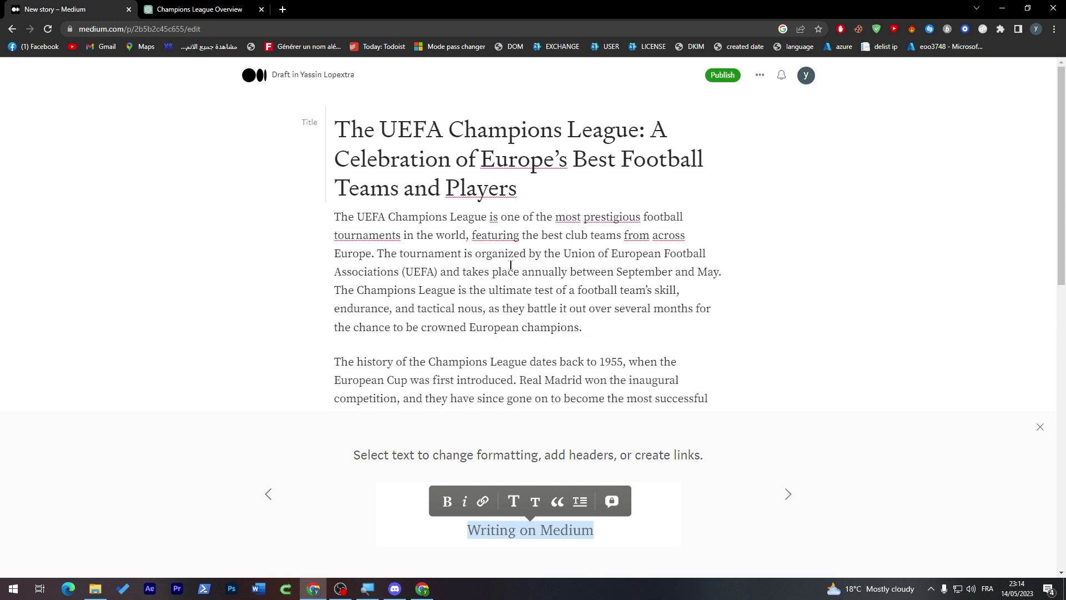
drag(386, 216, 334, 216)
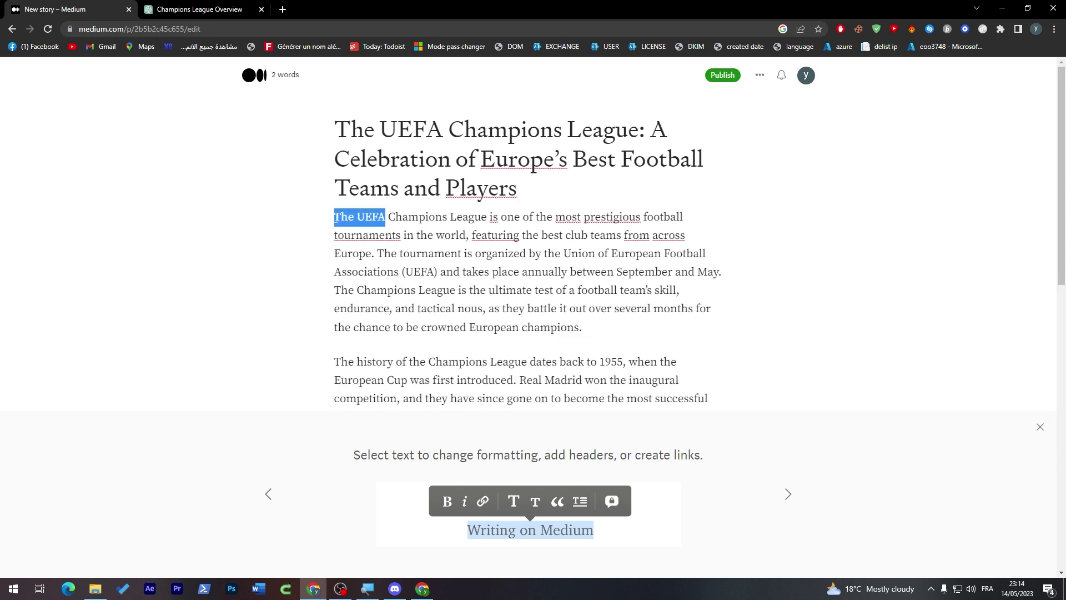
key(ctrl+b)
click(435, 271)
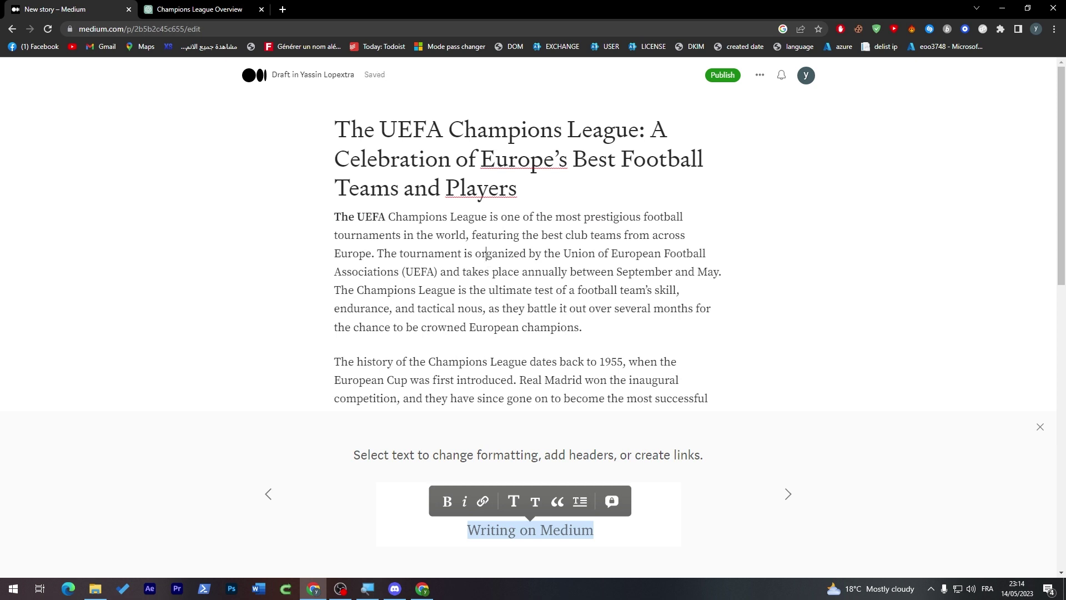
drag(435, 271, 406, 271)
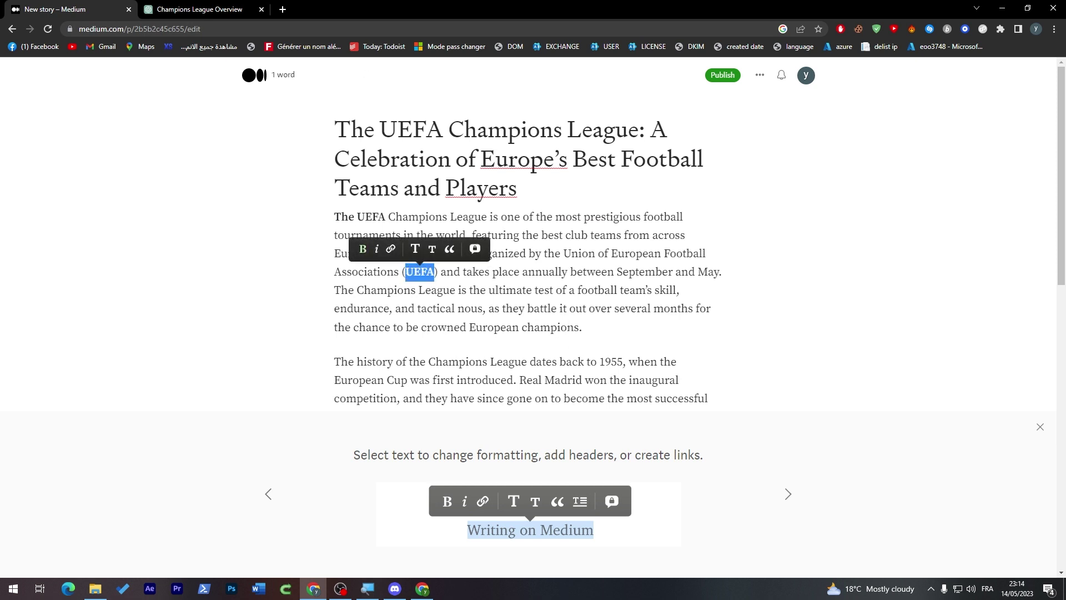
key(ctrl+b)
click(575, 328)
drag(579, 328, 469, 327)
key(ctrl+b)
click(660, 364)
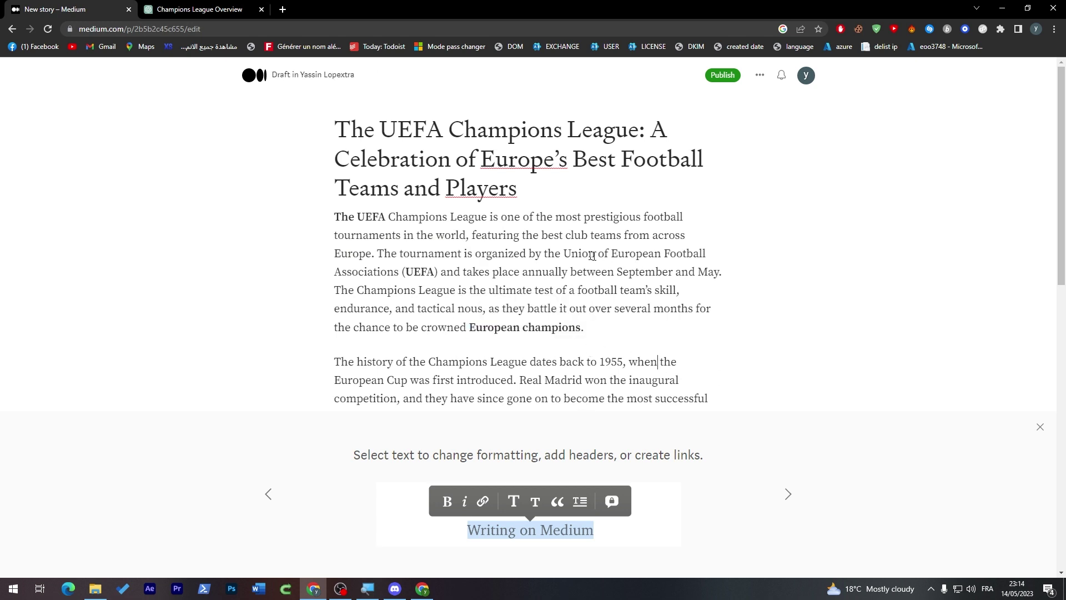
Bold 'the Union of European Football' in the opening paragraph.
drag(564, 254, 703, 254)
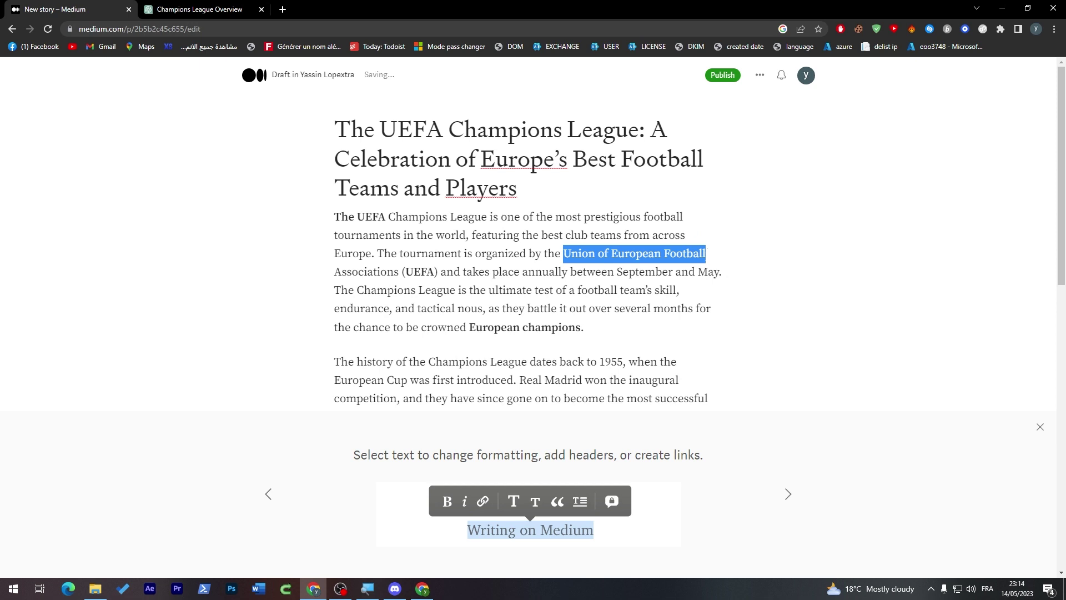
key(ctrl+b)
click(707, 254)
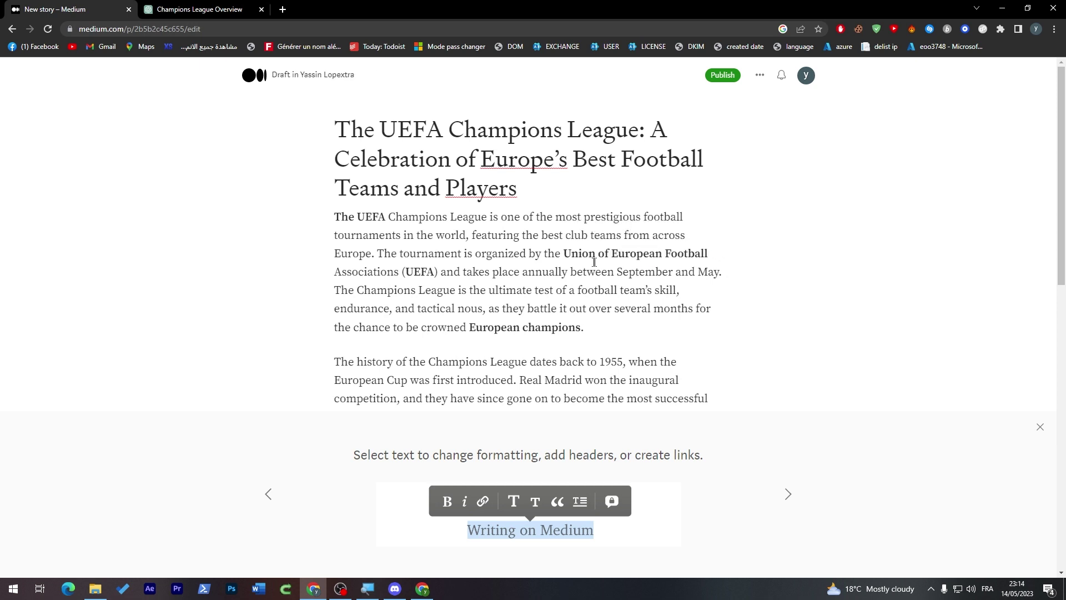
drag(543, 253, 563, 253)
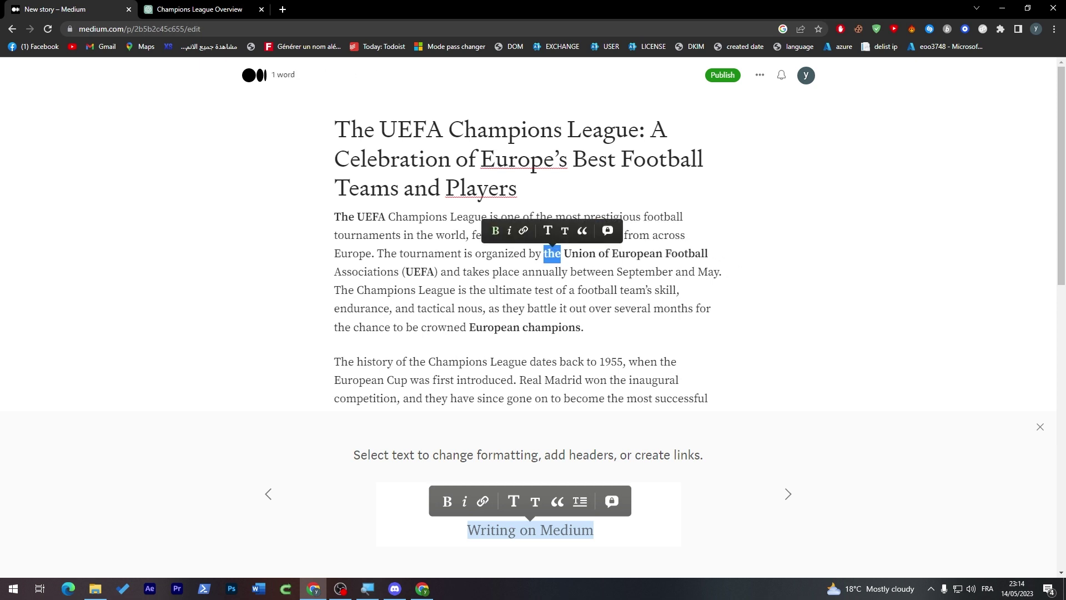
key(ctrl+b)
click(721, 272)
Bold the winning clubs Real Madrid, AC Milan, Liverpool, Manchester United, Barcelona and Bayern Munich.
scroll(1063, 221, down, 2)
drag(1063, 220, 1047, 240)
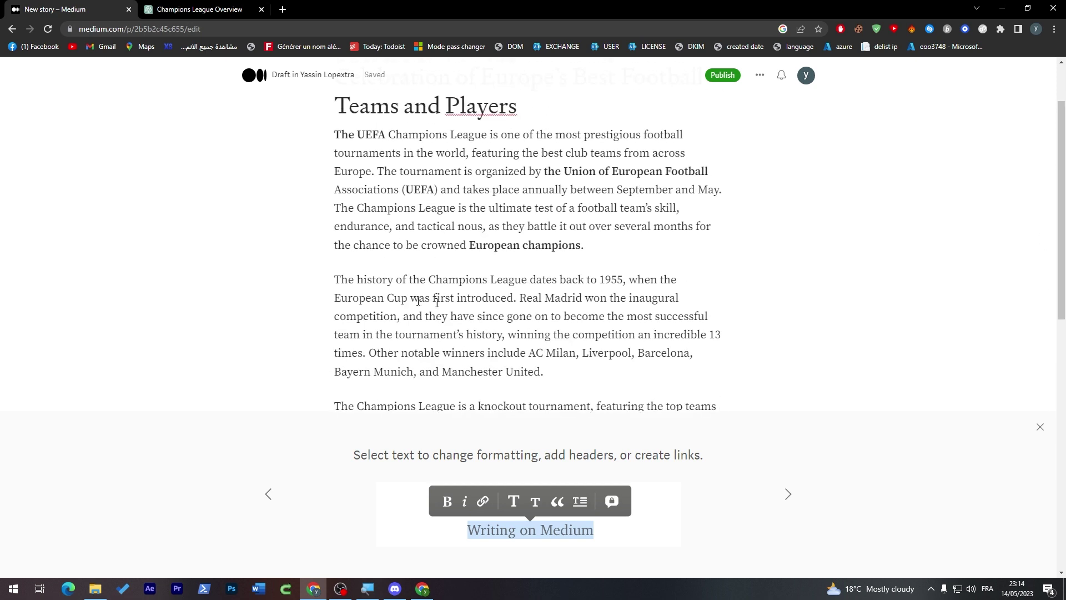
drag(519, 298, 582, 298)
drag(577, 353, 528, 353)
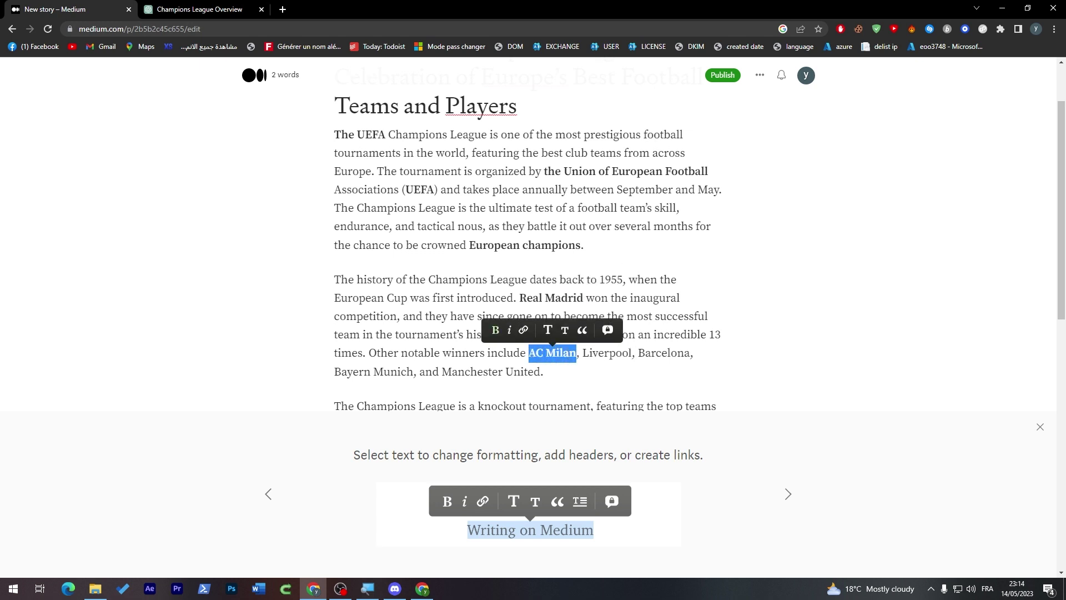
drag(630, 353, 678, 353)
key(ctrl+b)
key(ctrl+b)
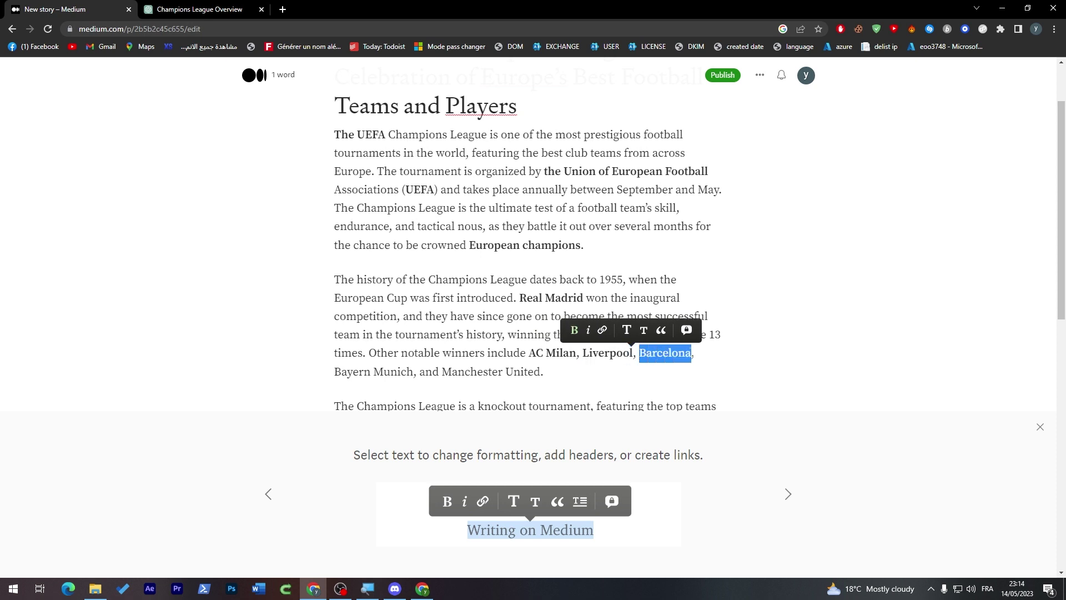
key(ctrl+b)
drag(542, 371, 335, 372)
key(ctrl+b)
key(ctrl+b)
click(491, 405)
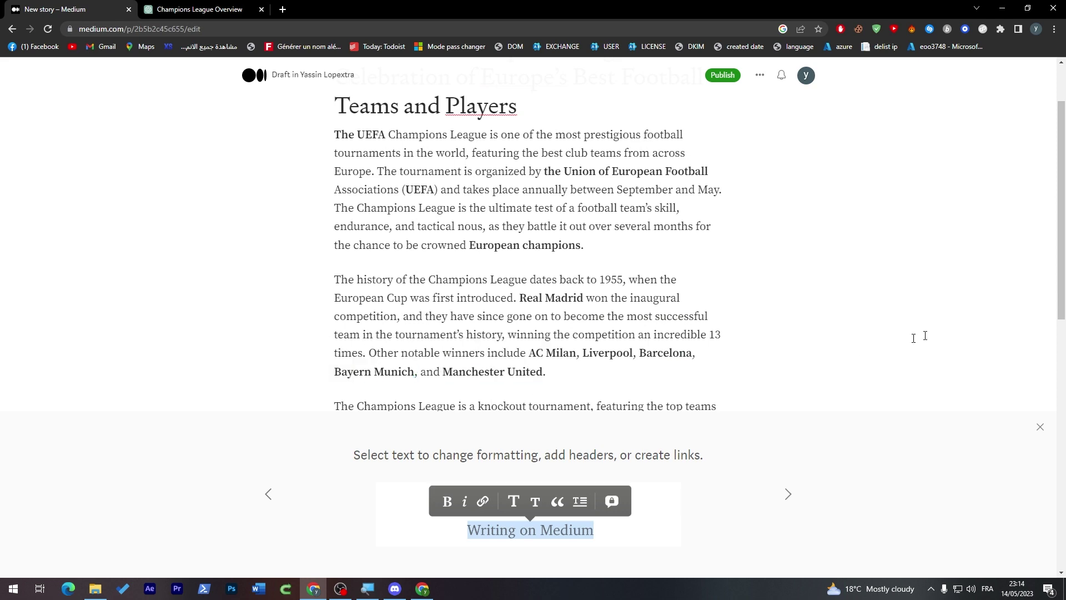
scroll(944, 311, down, 5)
scroll(1027, 250, up, 7)
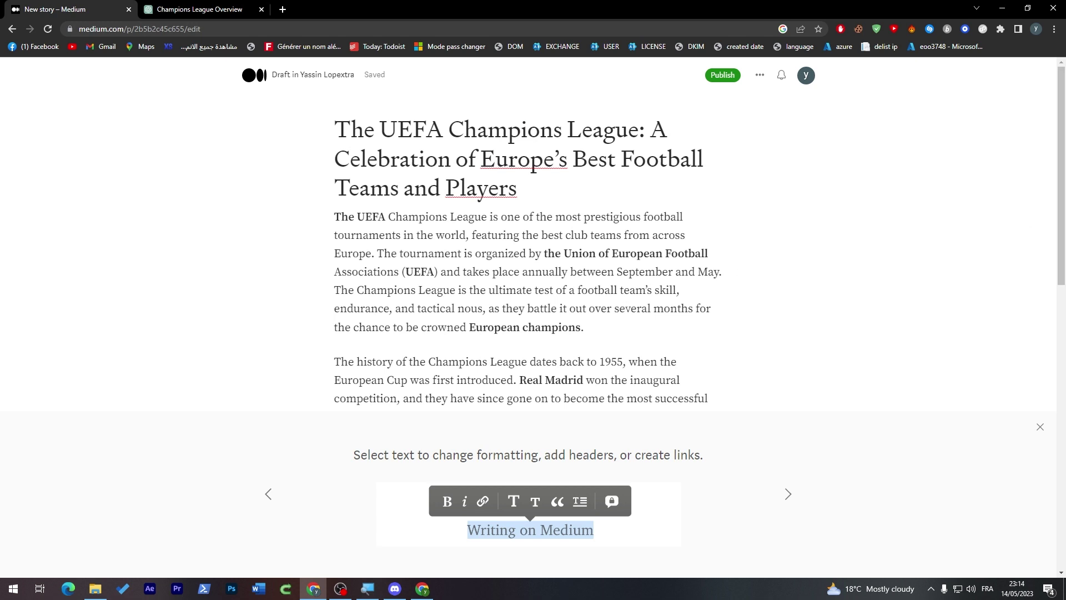
scroll(1028, 225, down, 10)
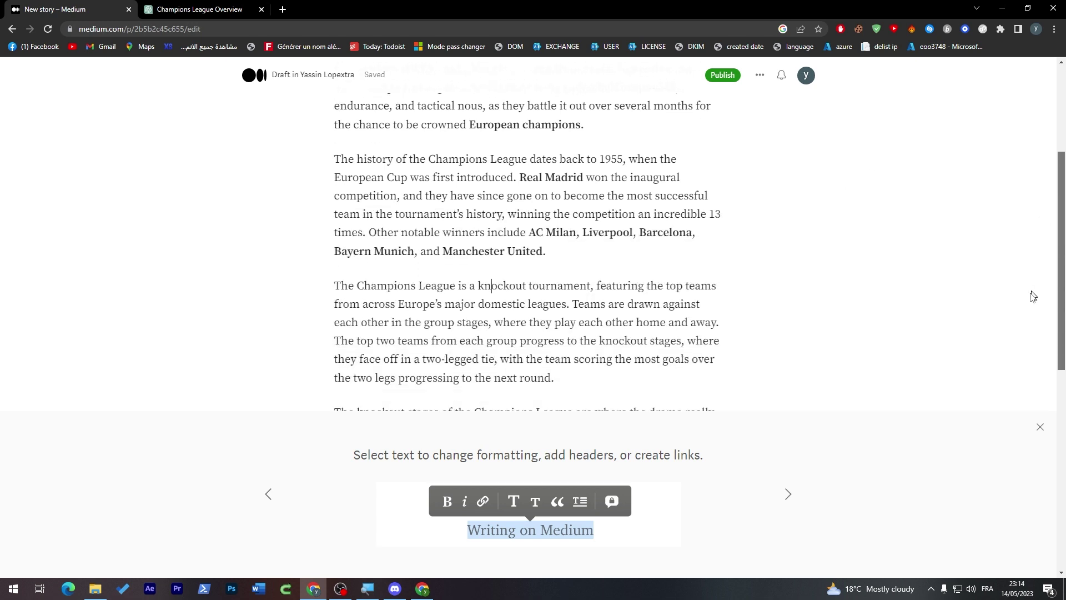
scroll(1014, 404, down, 1)
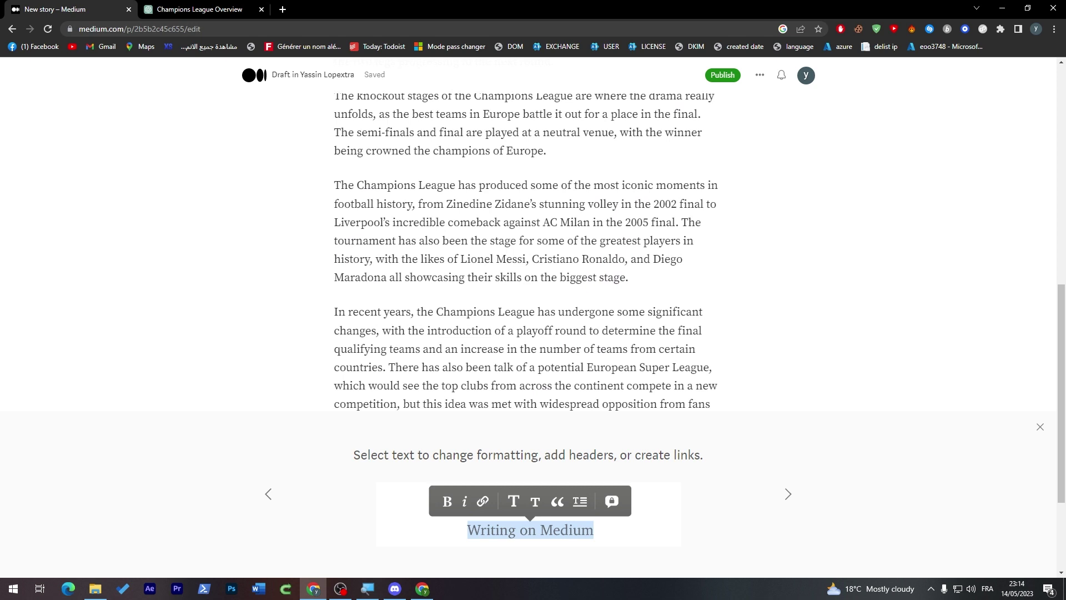
Select 'Zinedine Zidane's' for linking, then open Zidane's French Wikipedia article and copy its address.
drag(446, 204, 531, 205)
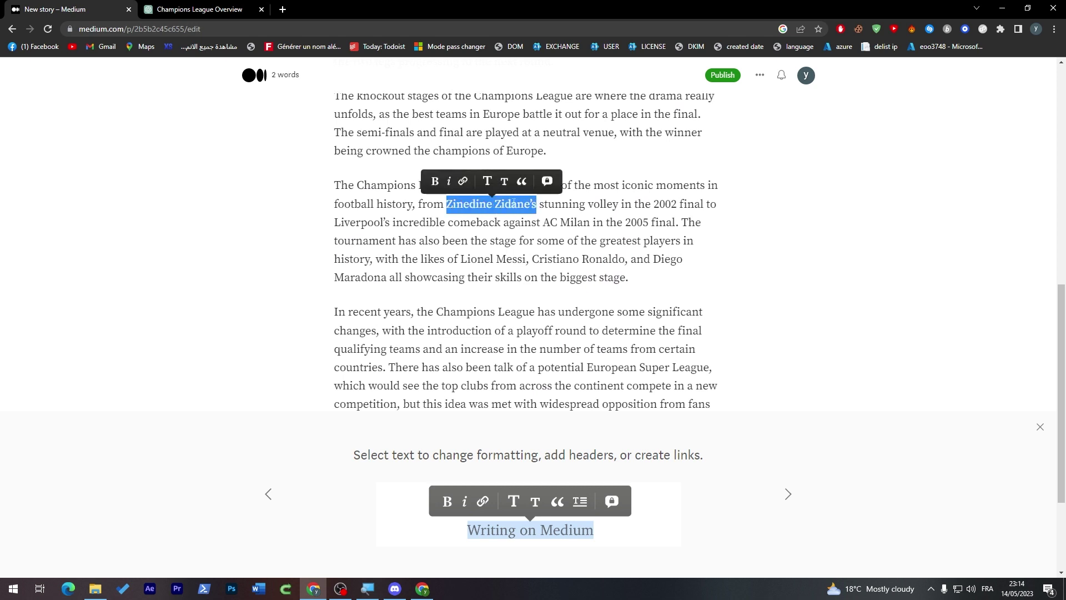
click(462, 181)
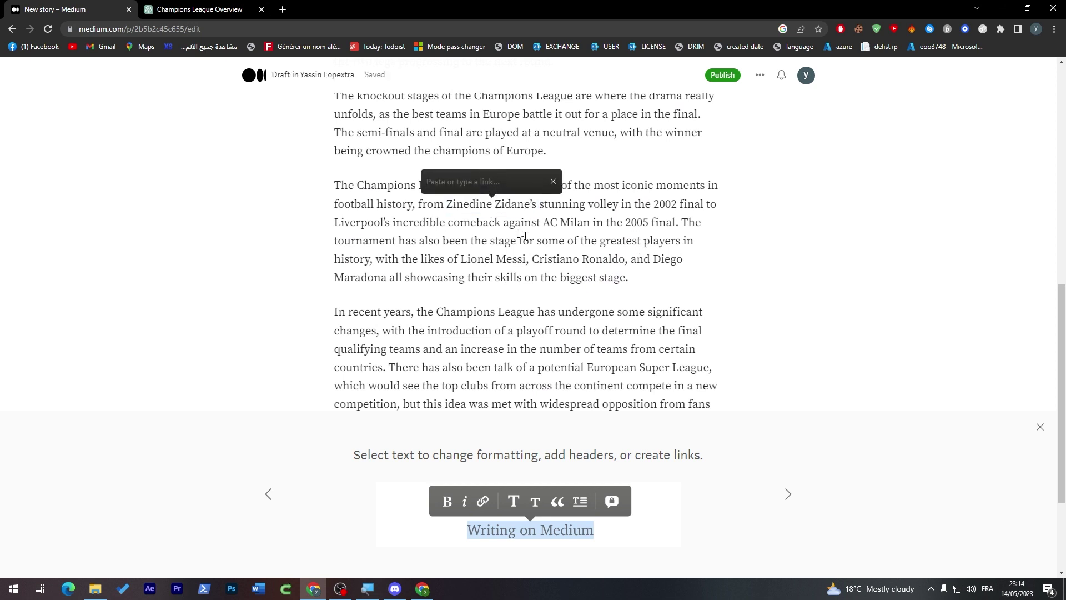
click(282, 9)
text(zine)
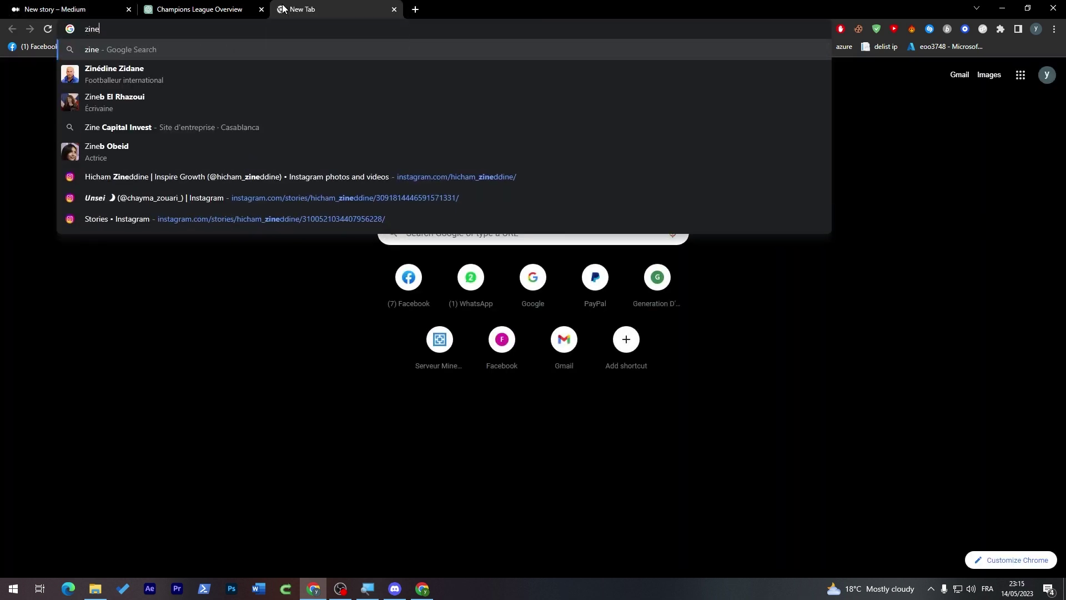
key(Down)
key(Return)
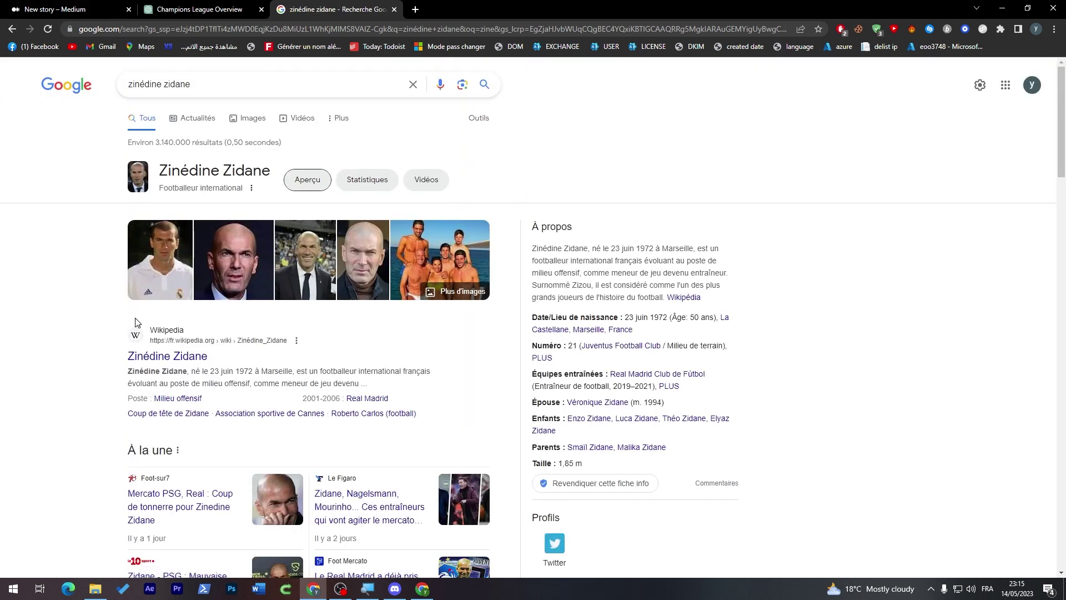
click(153, 358)
click(199, 31)
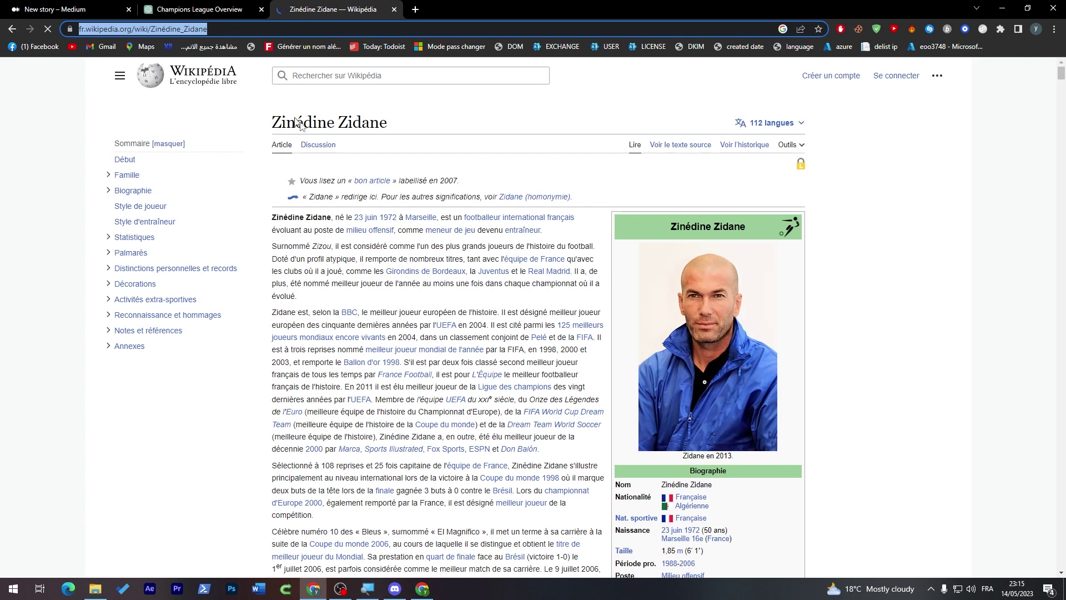
click(116, 5)
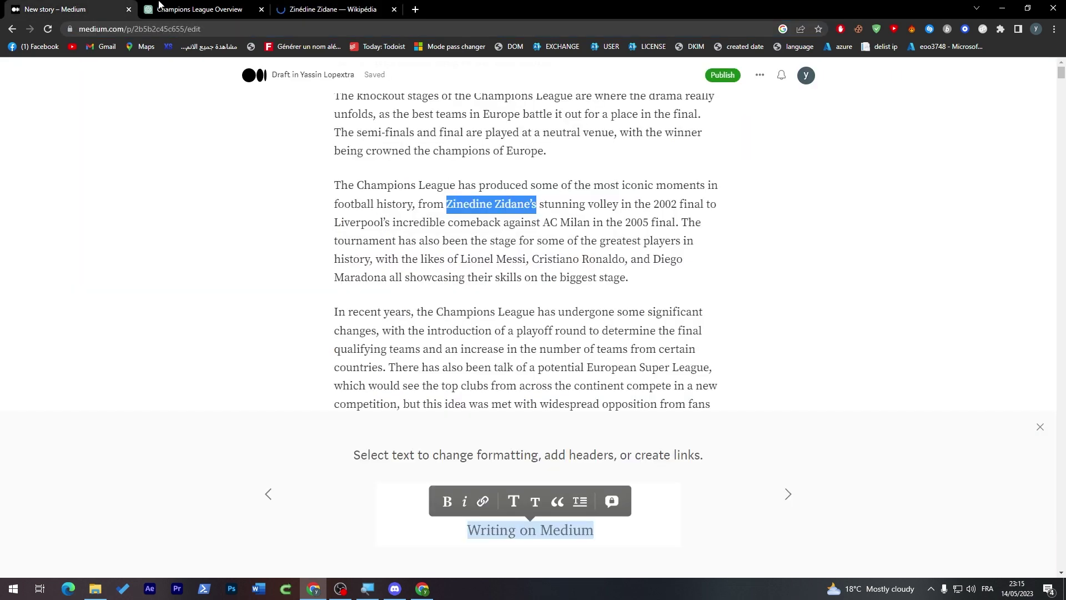
Attach the copied Wikipedia URL as a link on 'Zinedine Zidane's' and bold the linked name.
right_click(512, 204)
click(539, 209)
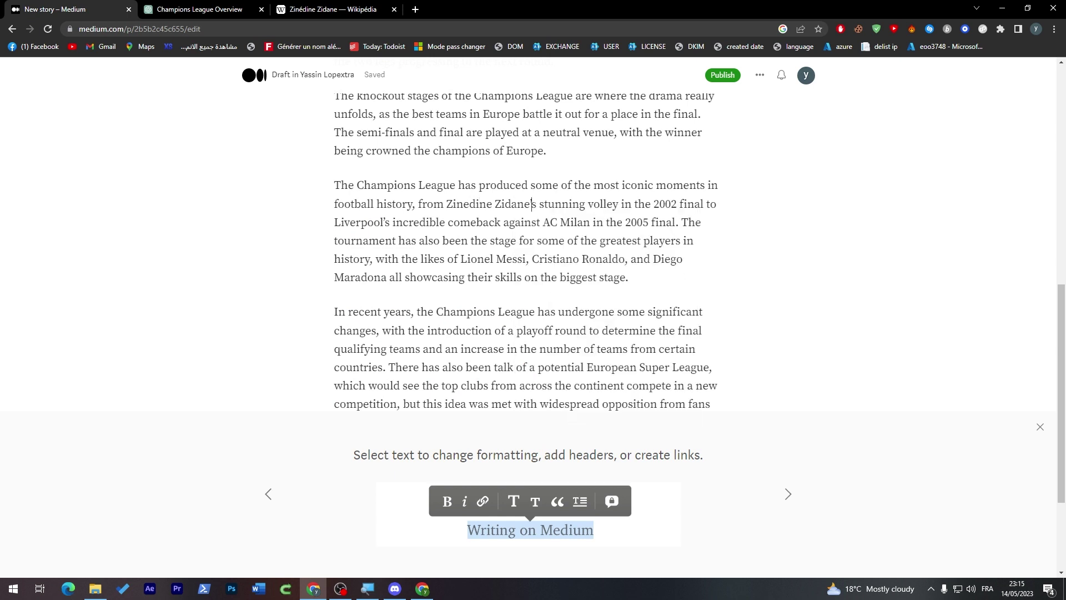
drag(536, 205, 446, 205)
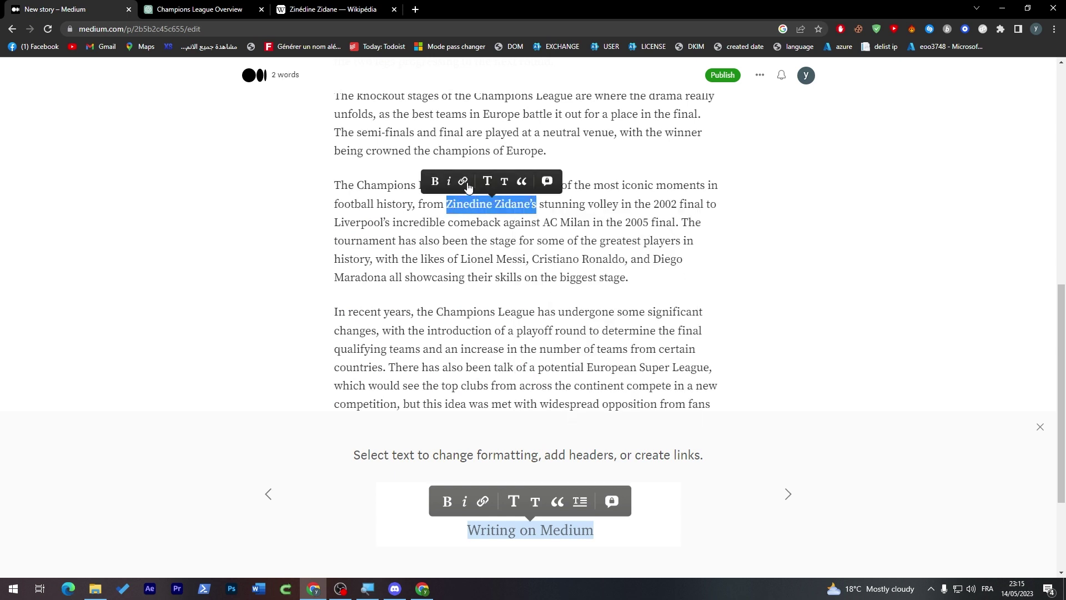
click(465, 183)
key(ctrl+v)
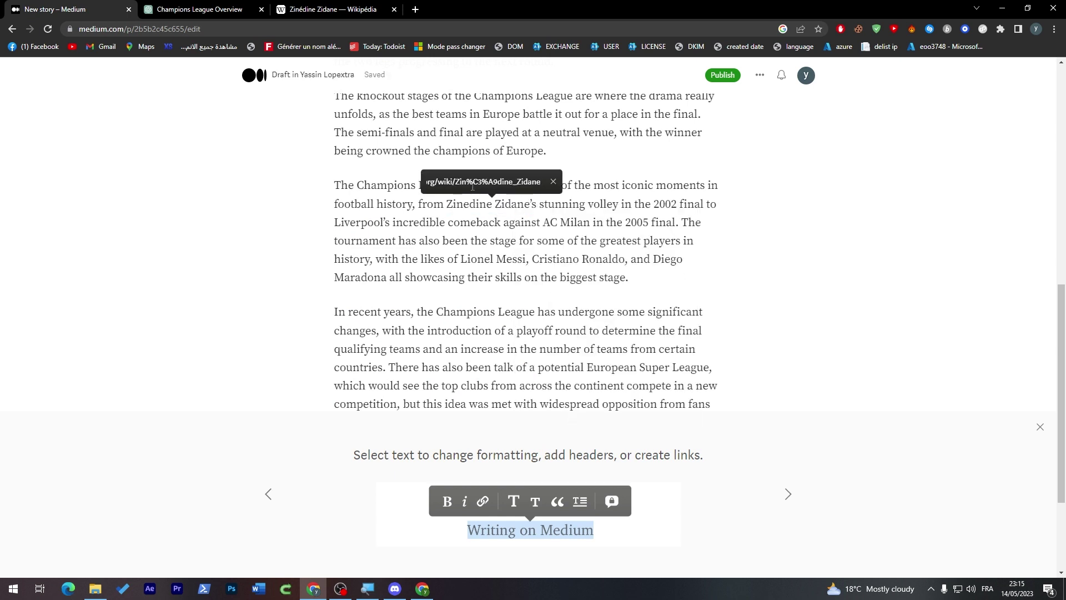
key(Return)
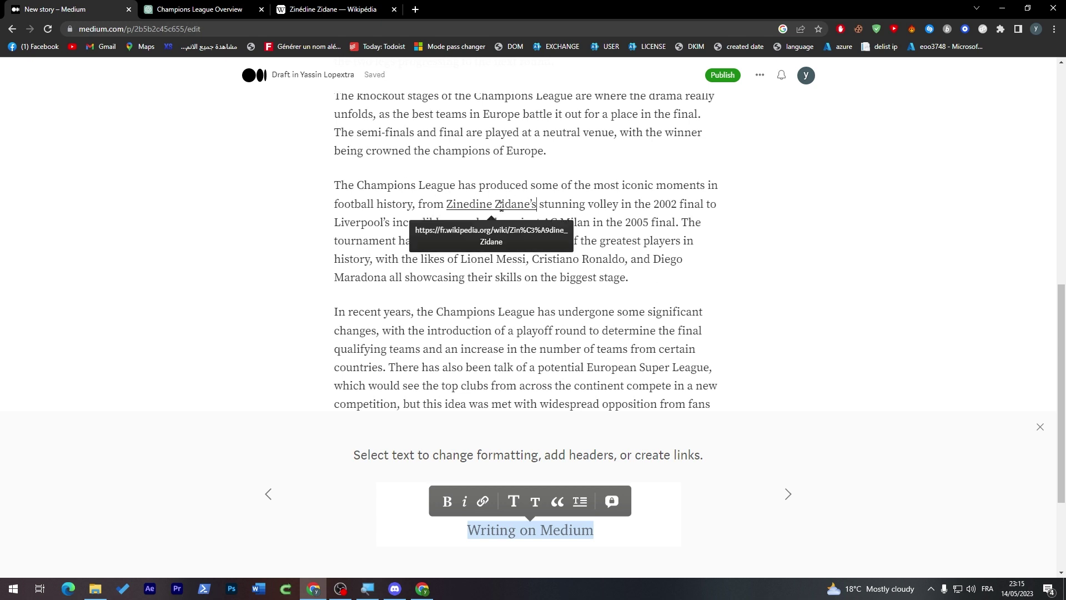
drag(536, 203, 445, 204)
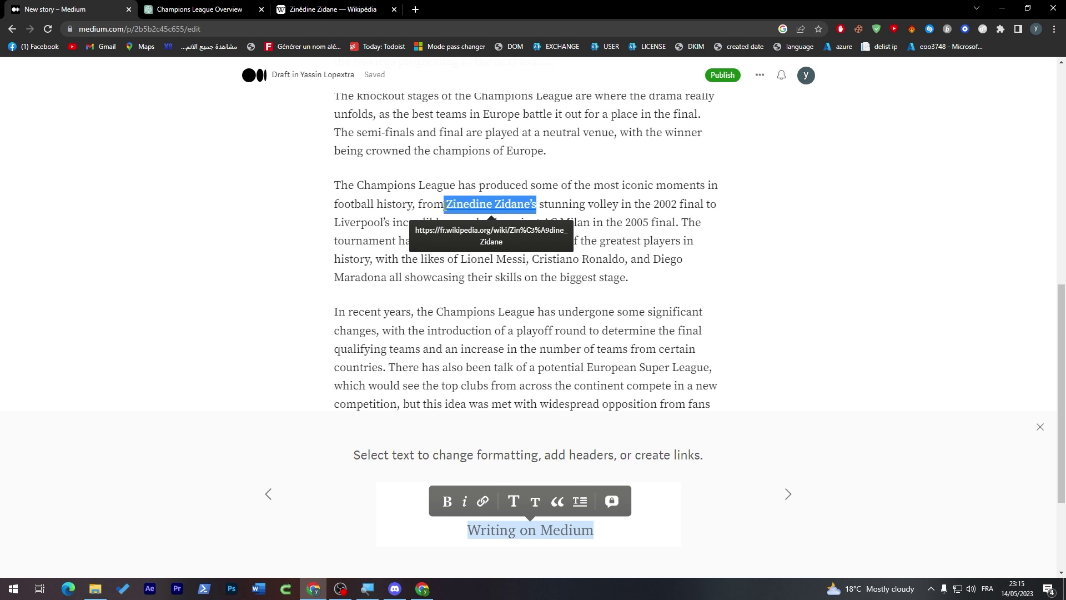
key(ctrl+b)
click(701, 222)
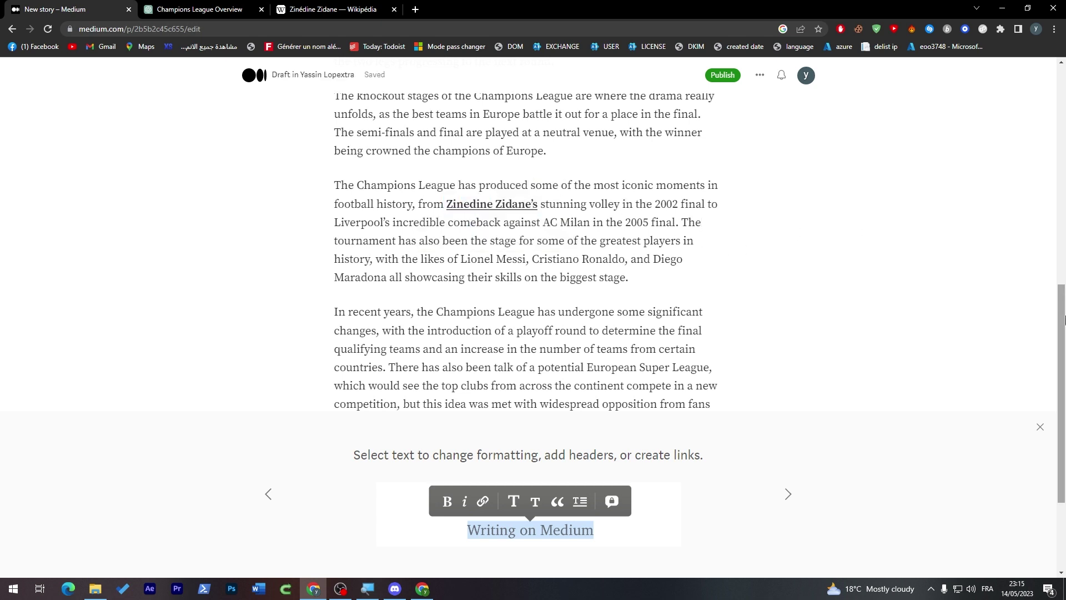
drag(1061, 401, 1061, 465)
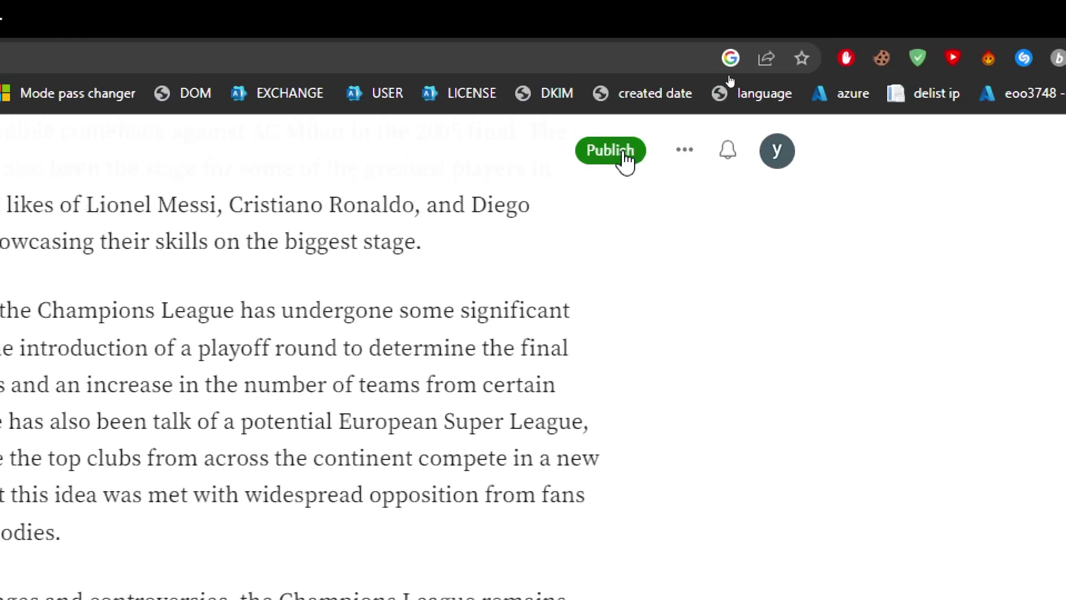
Schedule the story for later, then cancel the scheduling and choose Publish now.
click(616, 153)
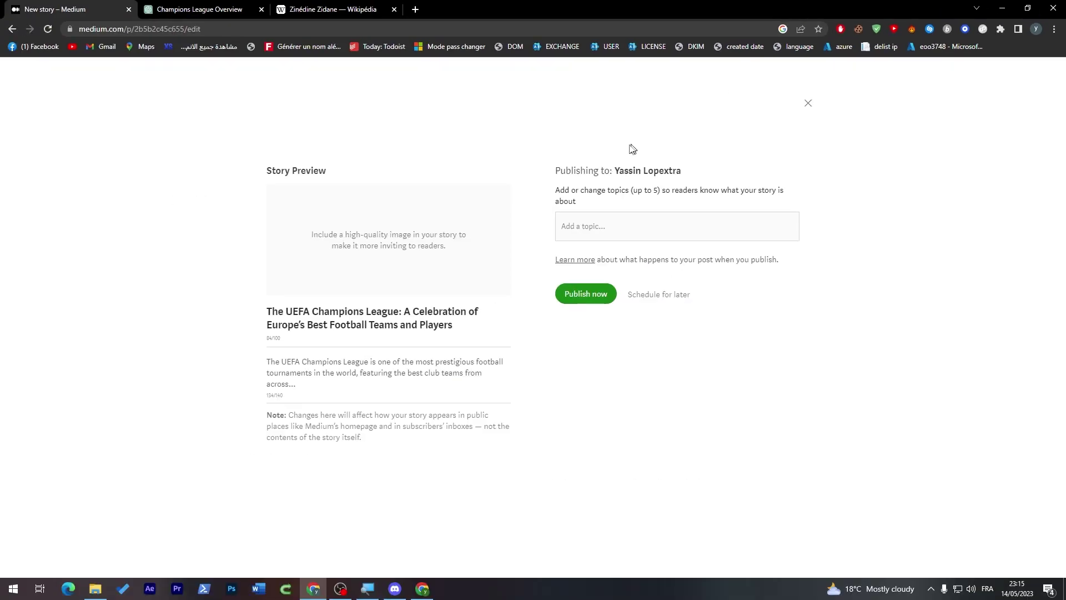
click(662, 176)
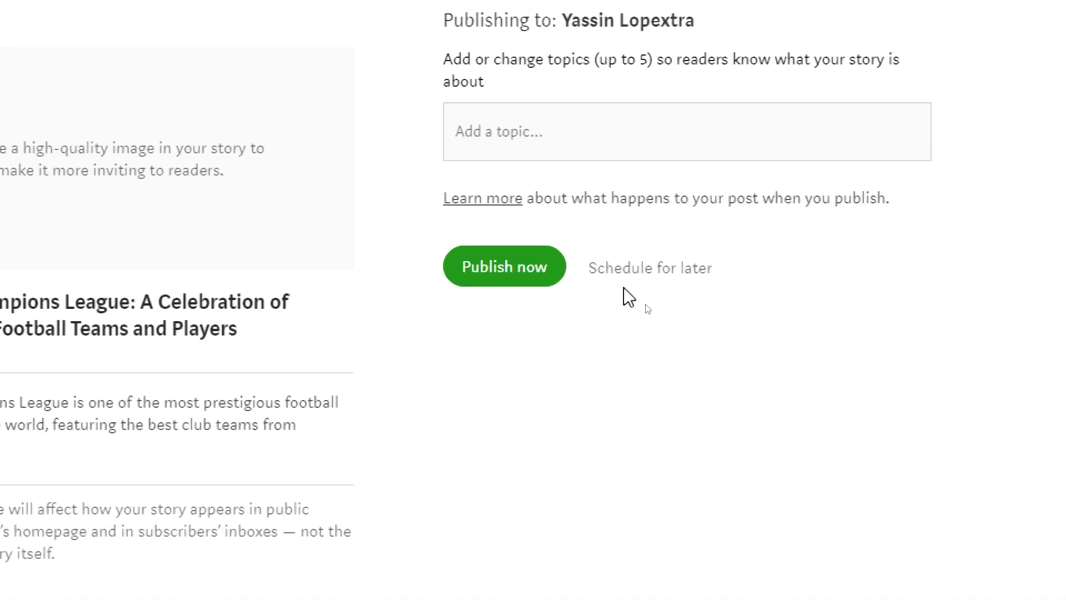
click(622, 269)
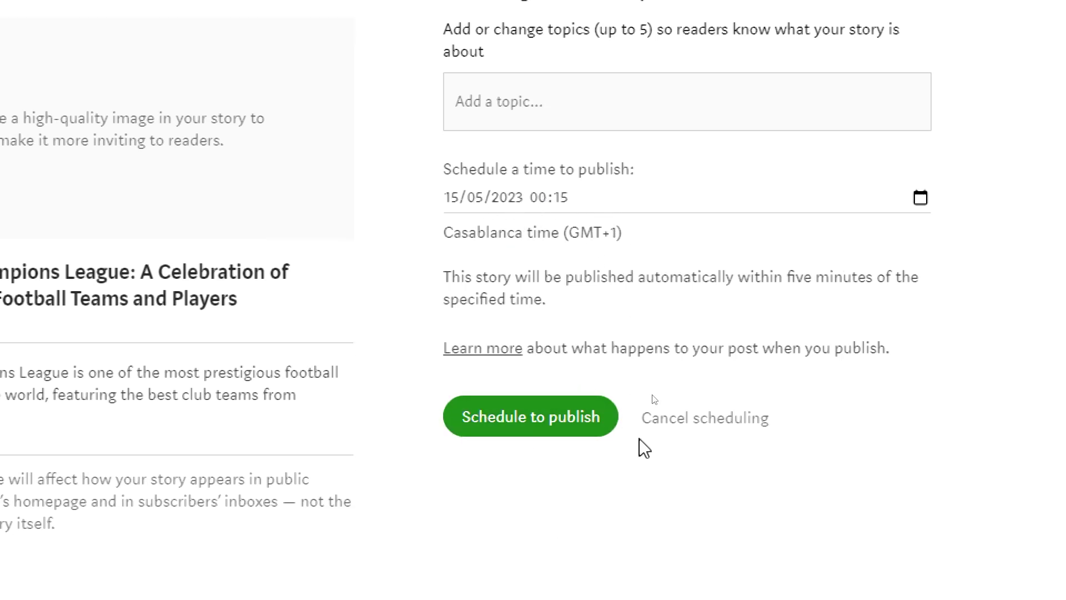
click(515, 431)
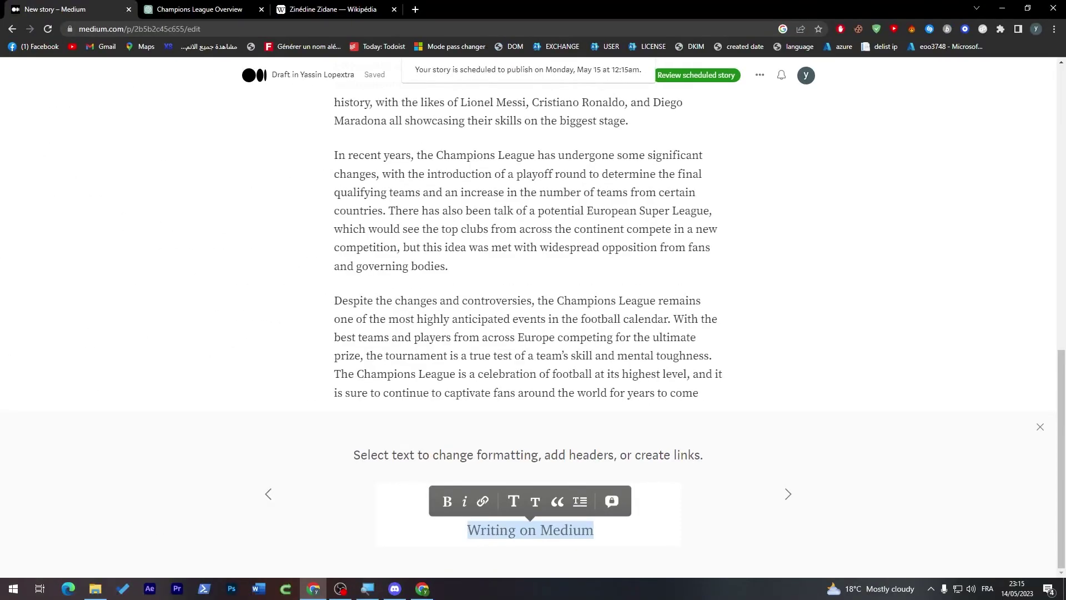
click(696, 75)
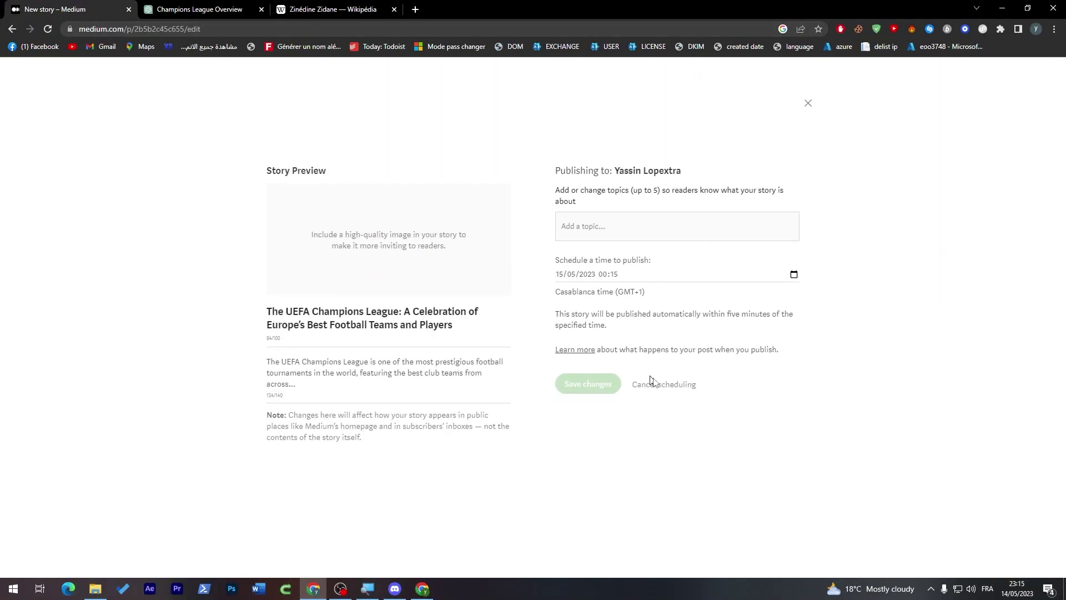
click(668, 384)
click(583, 298)
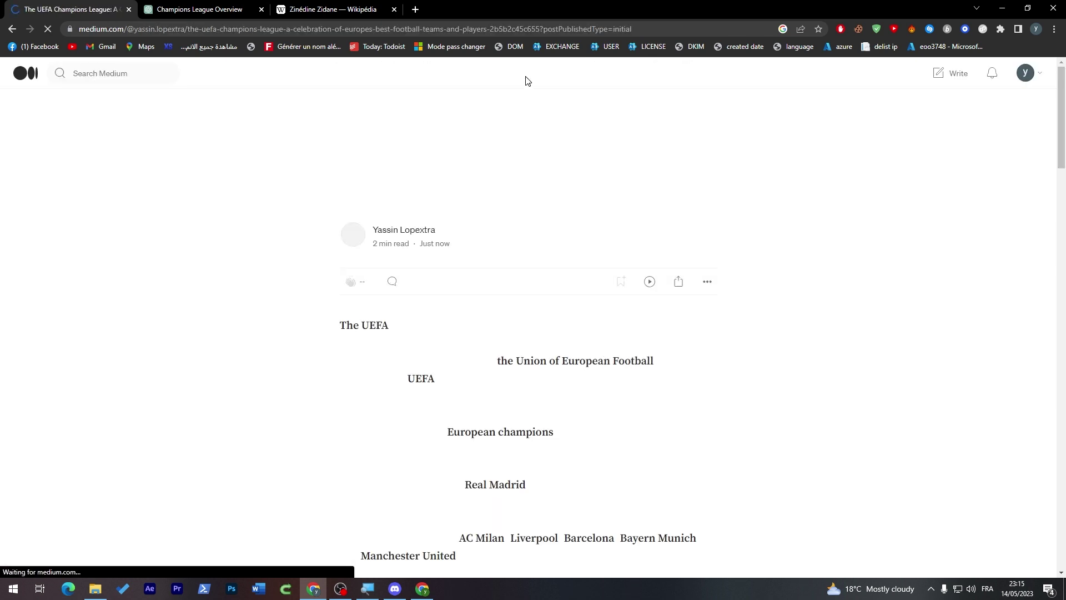
Select text in the published story's title, then open the $5/month and $50/year membership plans.
drag(341, 157, 599, 216)
click(600, 215)
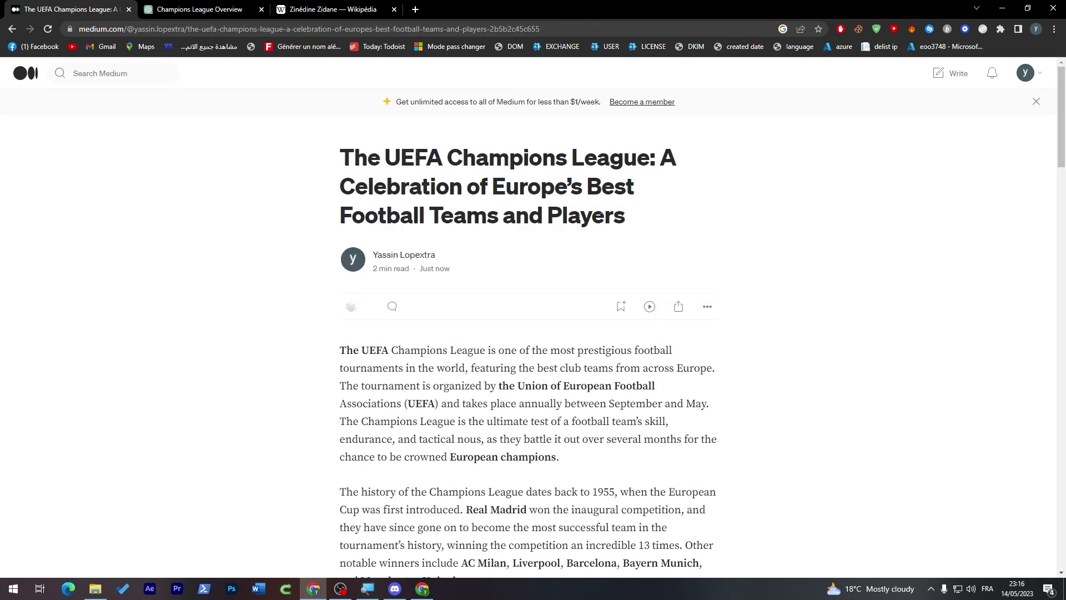
drag(517, 188, 447, 158)
click(447, 158)
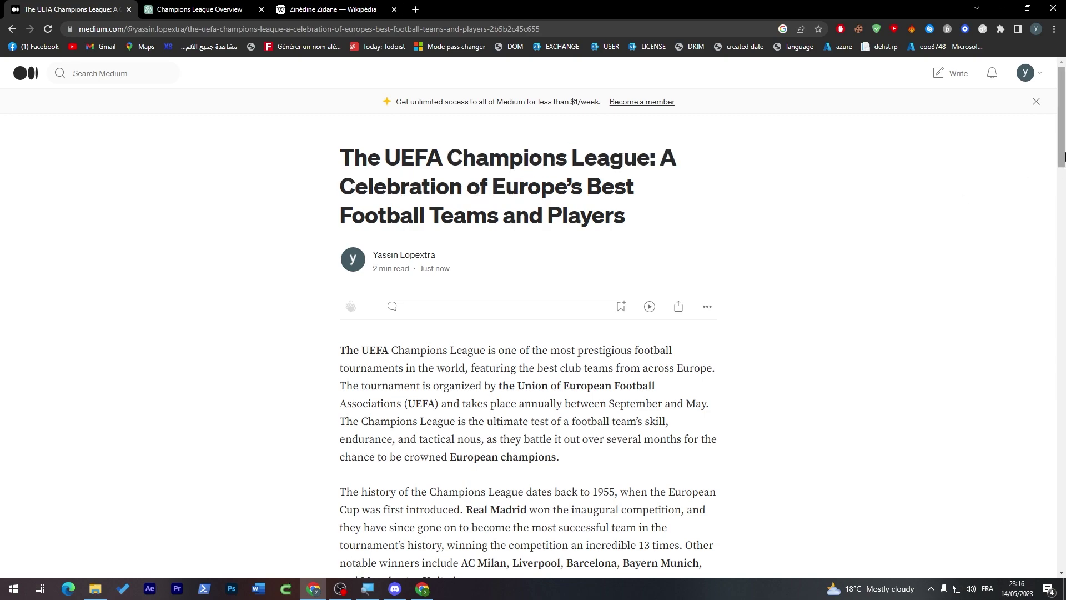
mouse_move(1056, 152)
mouse_down()
mouse_move(1054, 419)
mouse_move(1056, 152)
mouse_up()
triple_click(511, 184)
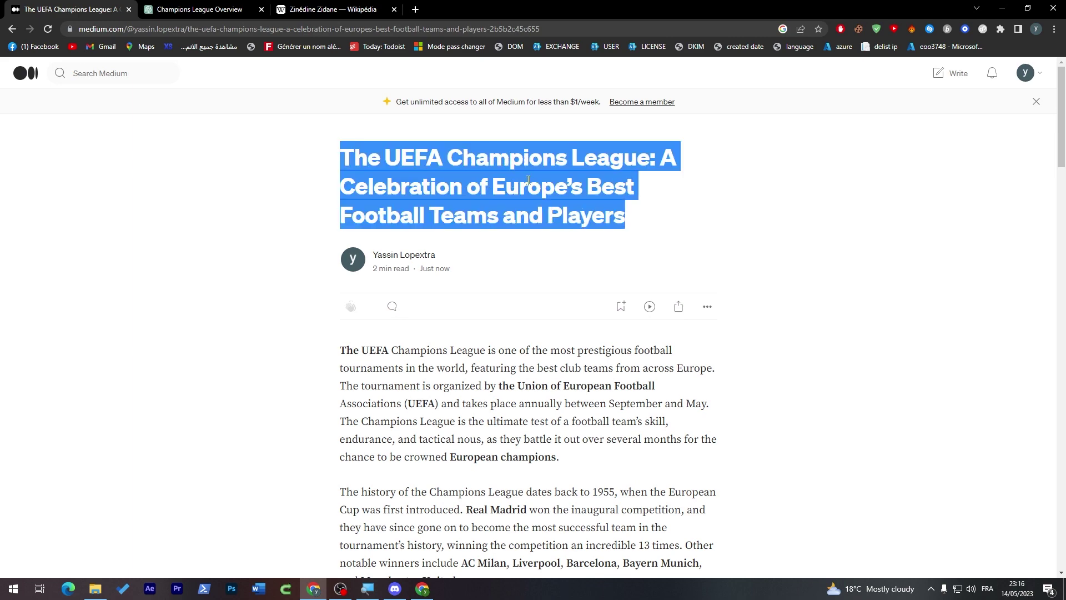
double_click(528, 180)
triple_click(528, 179)
click(527, 179)
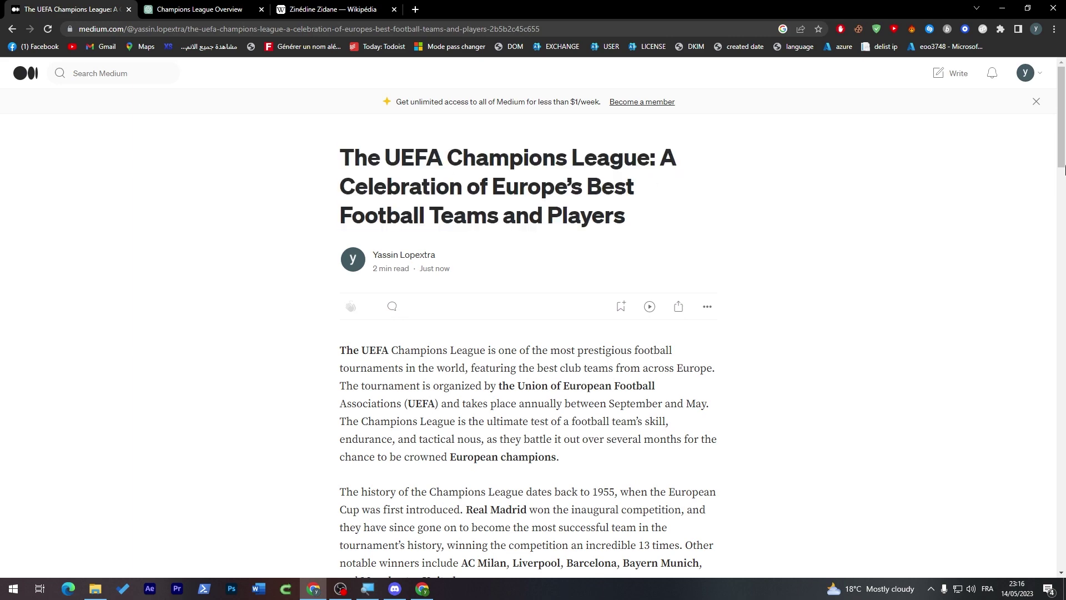
drag(1064, 169, 1009, 156)
click(640, 103)
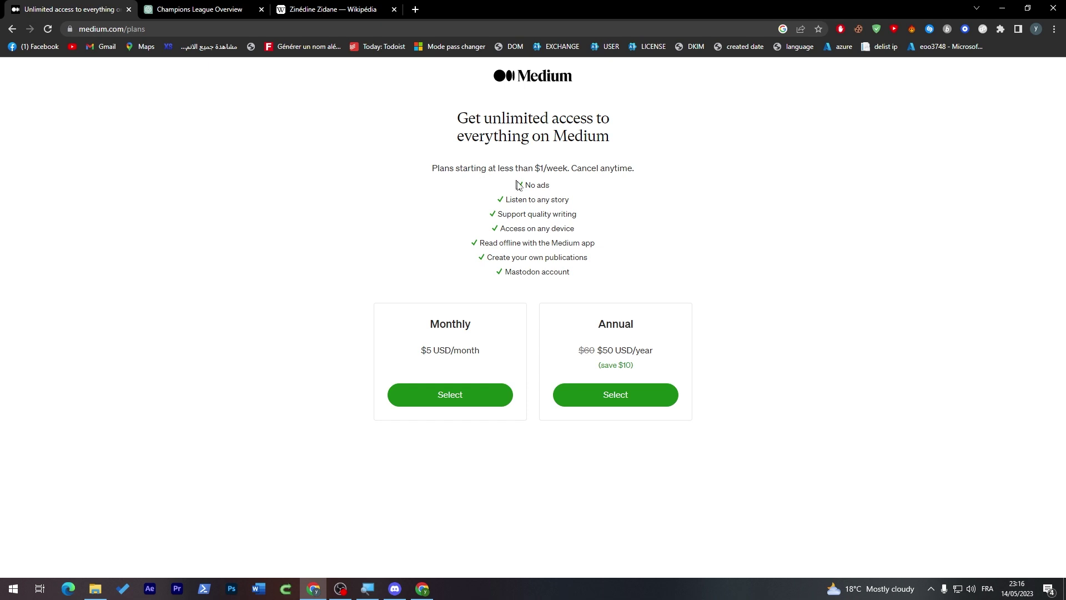
Highlight the No ads, Listen to any story and Support quality writing benefit lines on the plans page.
drag(525, 184, 549, 188)
click(549, 196)
triple_click(517, 199)
triple_click(517, 214)
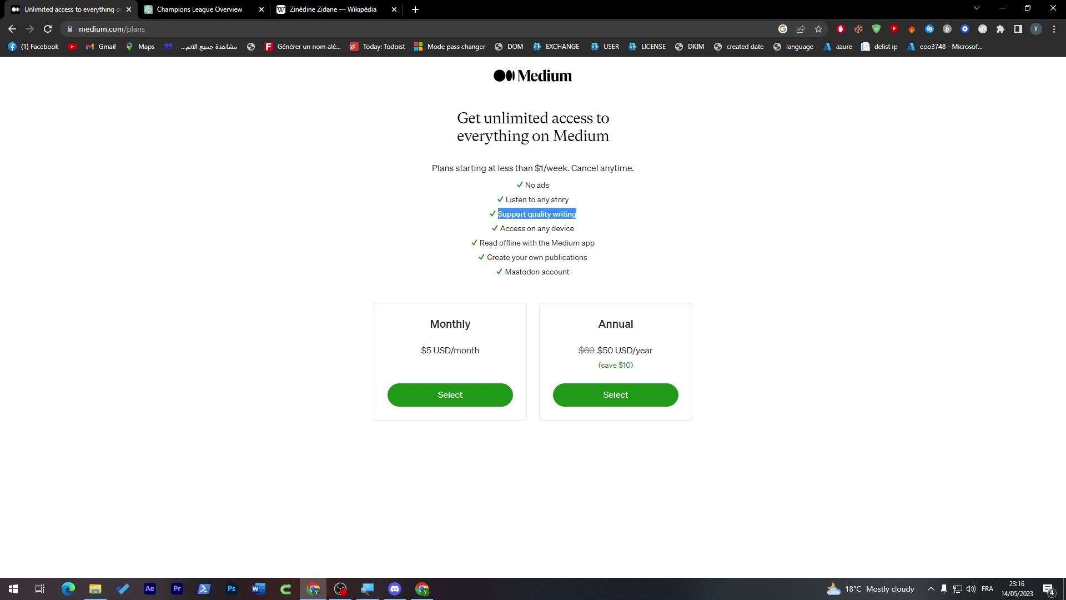
click(592, 224)
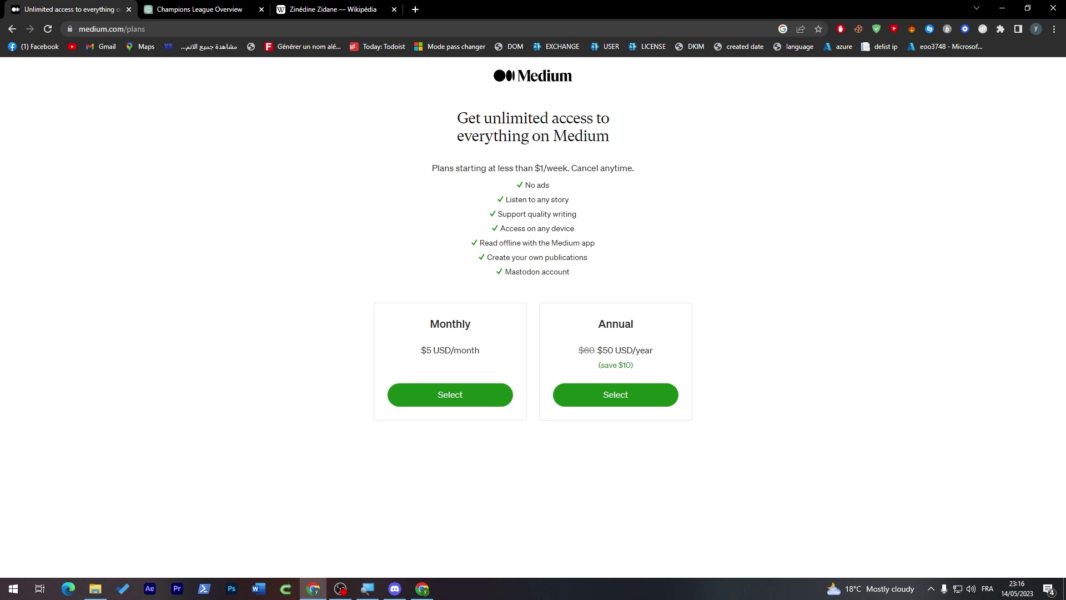
click(586, 215)
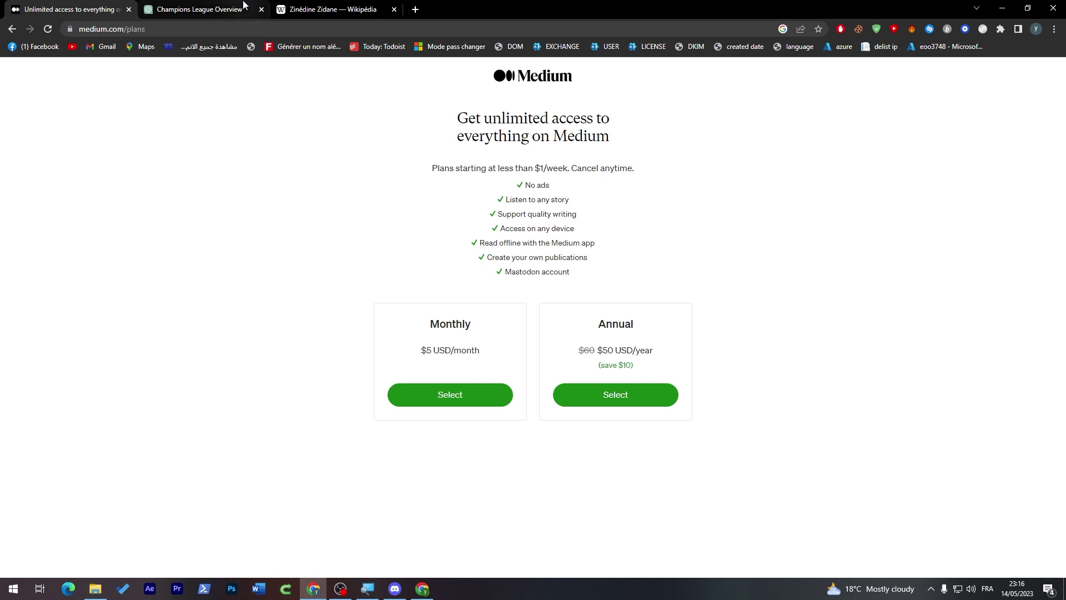
Go back from the Medium plans page to the published Champions League story and open the account menu.
click(299, 4)
click(66, 9)
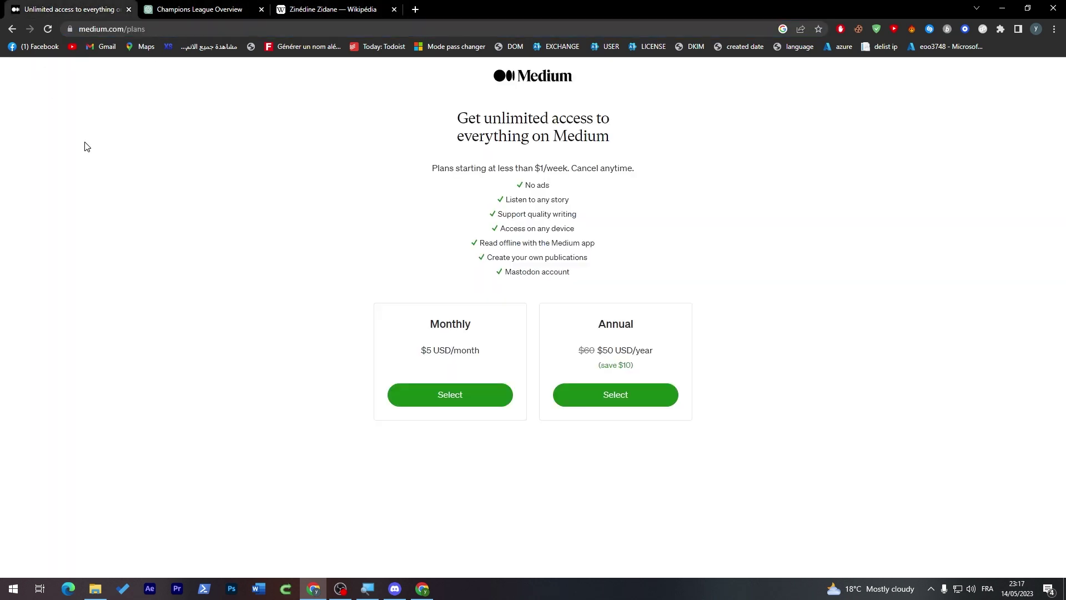
click(12, 28)
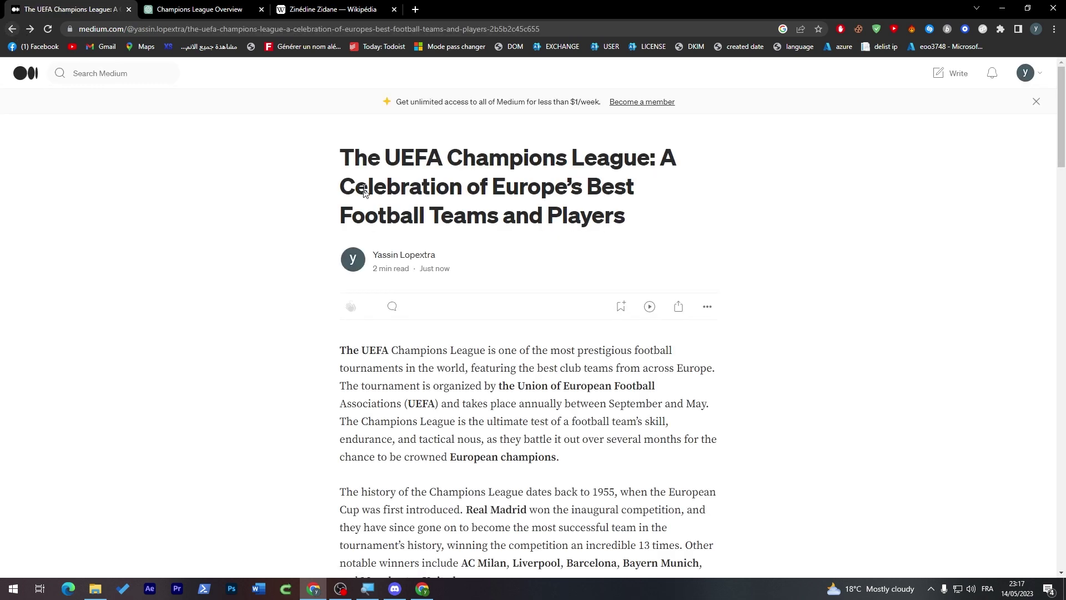
click(1025, 75)
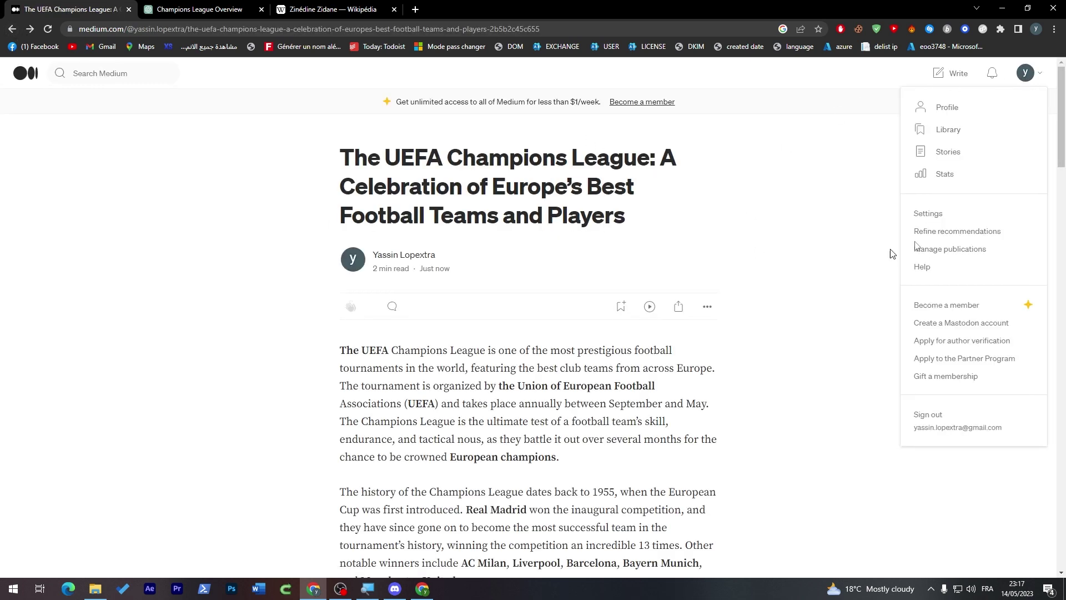
In Your stories, switch to Published and reopen the UEFA Champions League story.
click(971, 161)
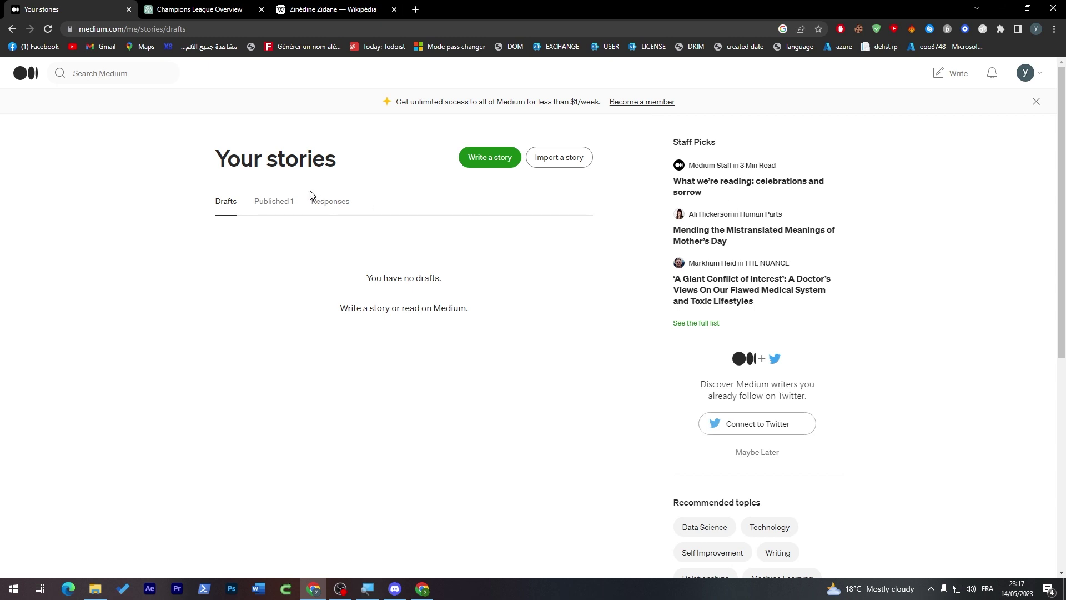
click(281, 204)
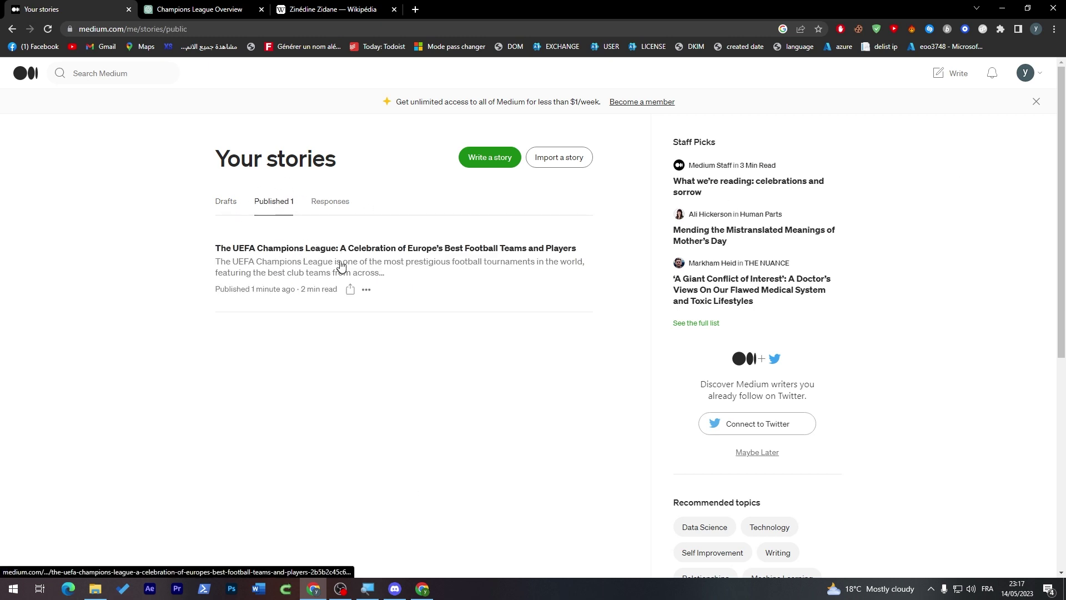
click(366, 289)
click(253, 351)
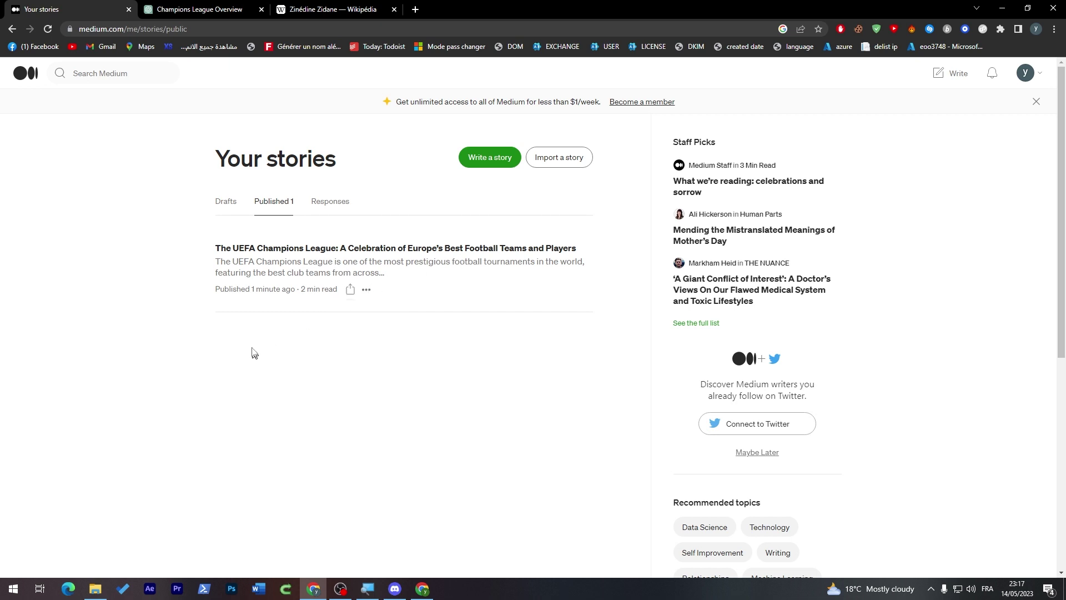
click(234, 248)
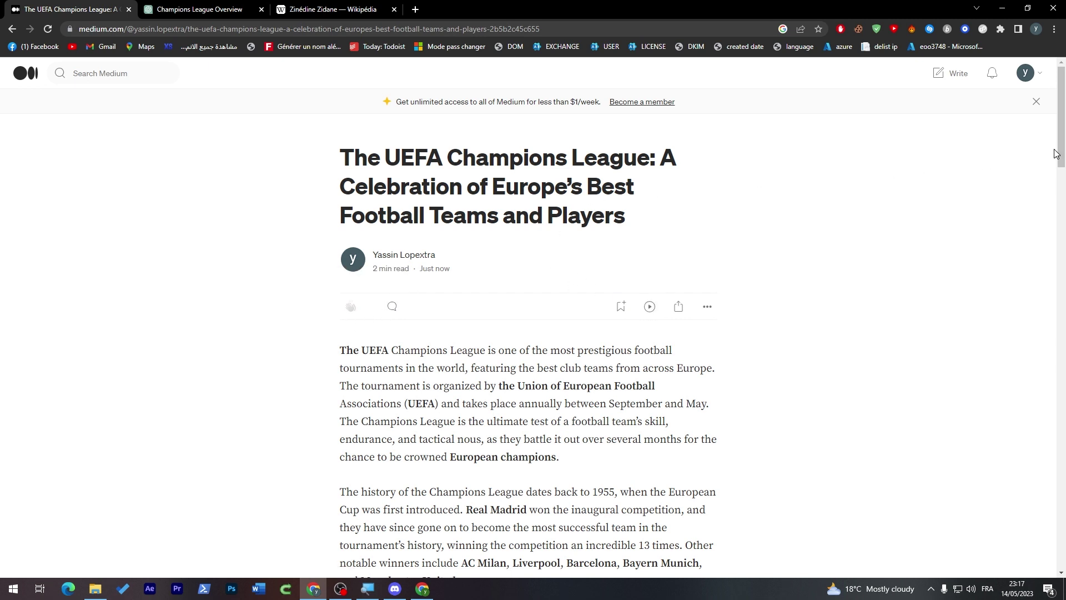
Start audio playback of the article, then return to the Champions League story.
scroll(1061, 156, down, 2)
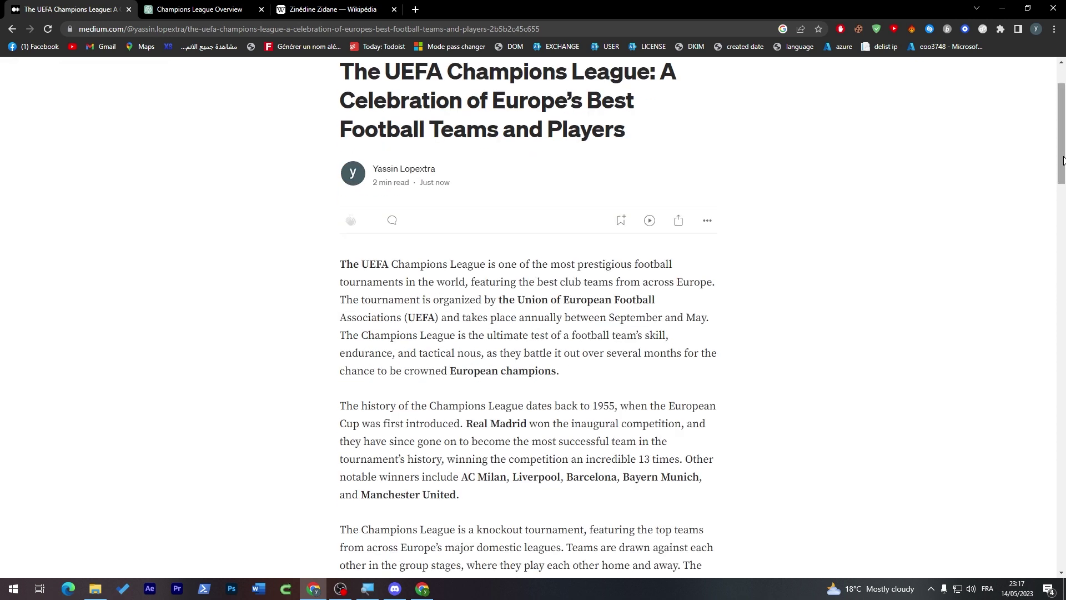
click(649, 221)
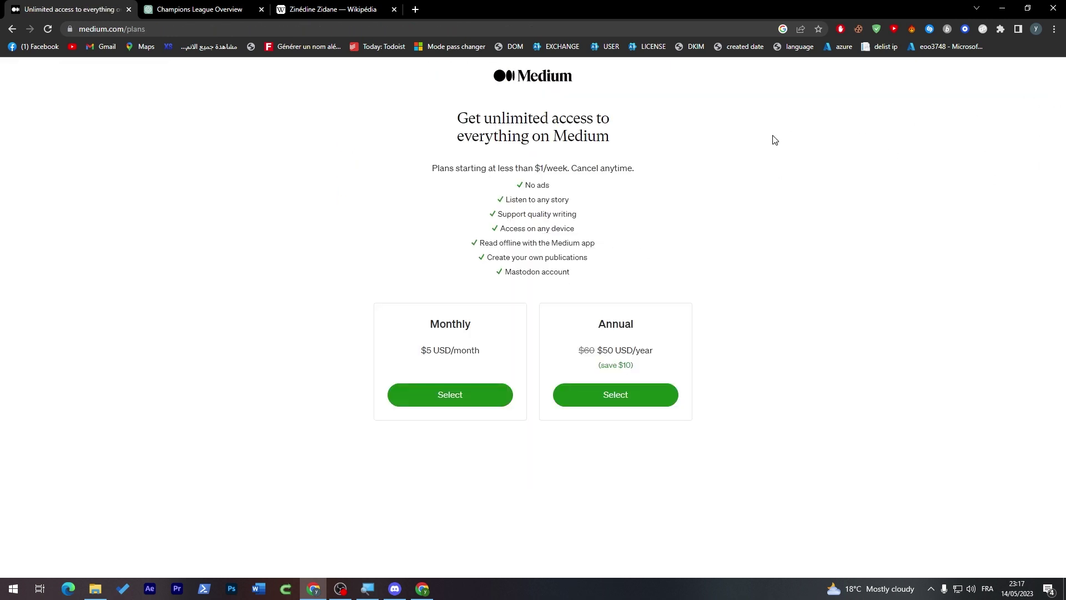
click(11, 28)
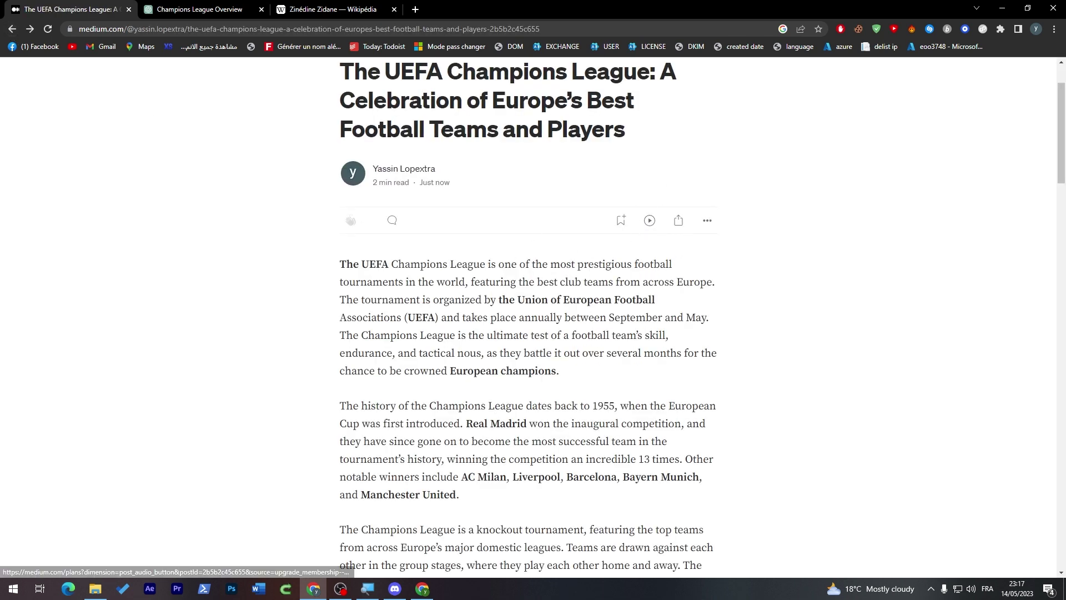
Highlight the opening paragraph, then scroll down to the recommended stories below the article.
drag(340, 264, 634, 406)
click(662, 385)
scroll(1053, 227, down, 16)
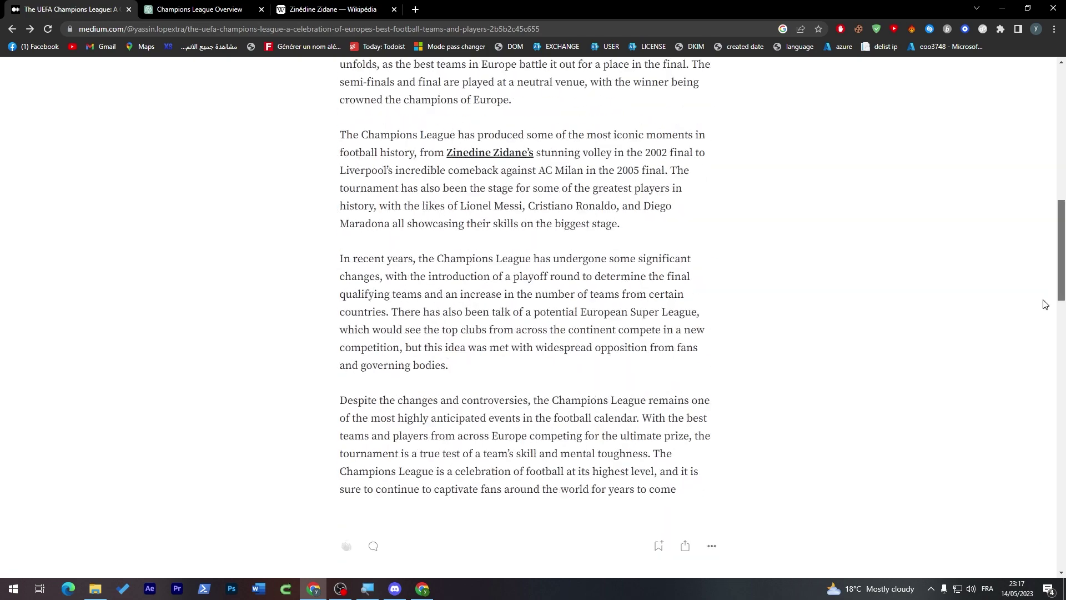
scroll(1032, 383, down, 4)
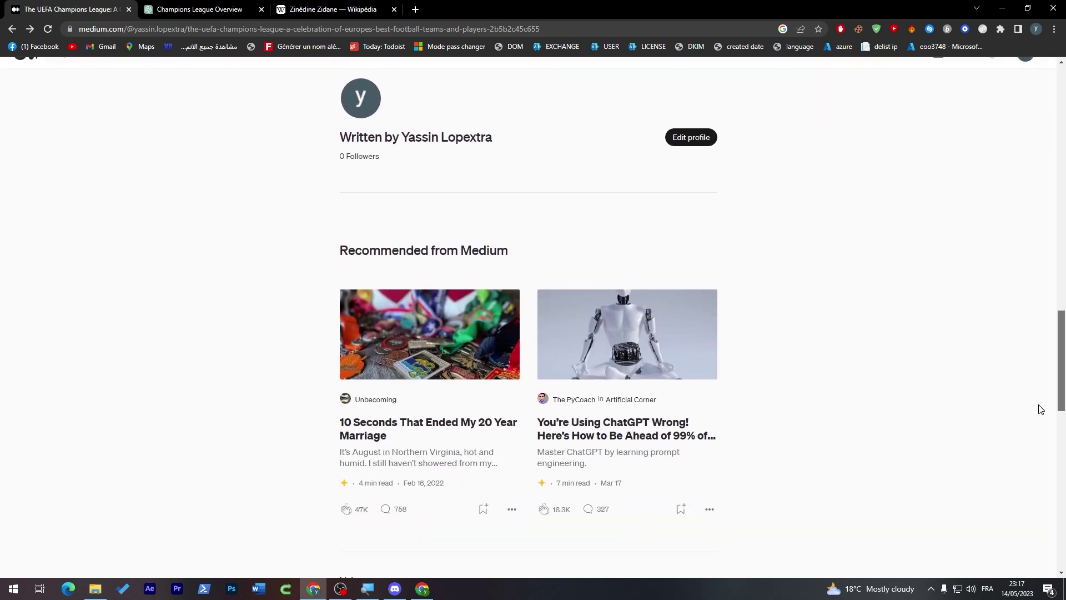
scroll(1040, 389, up, 2)
scroll(1042, 391, up, 20)
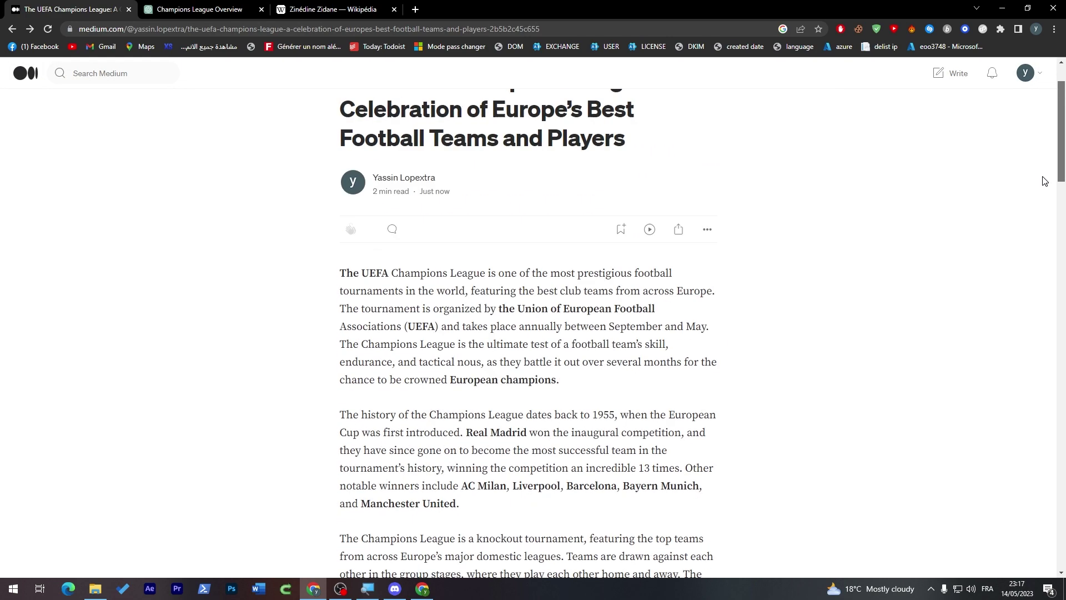
drag(1060, 124, 1060, 360)
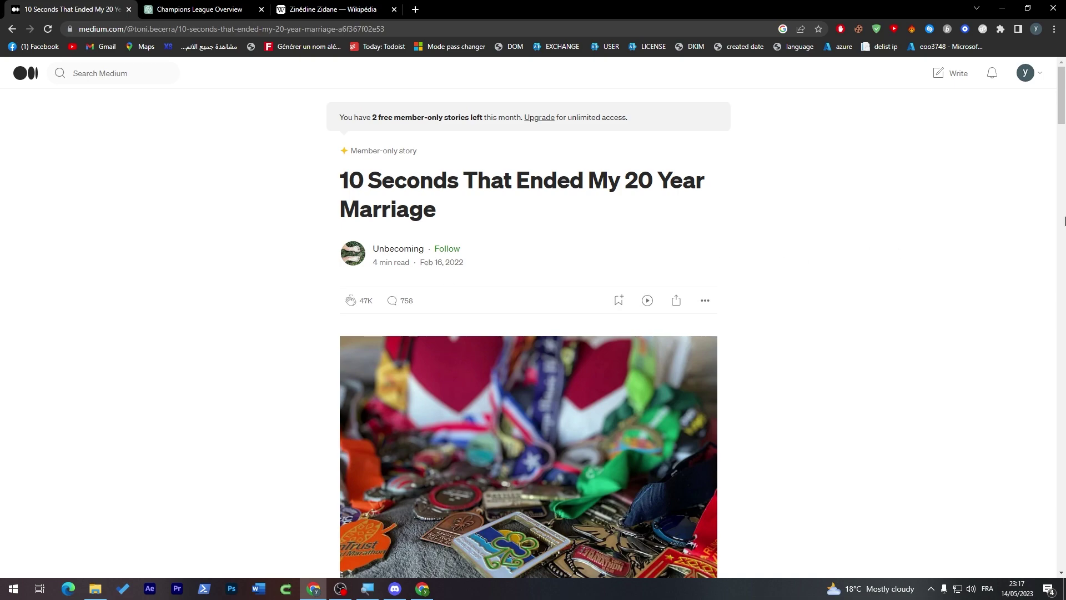
scroll(1042, 332, down, 20)
scroll(1038, 388, down, 13)
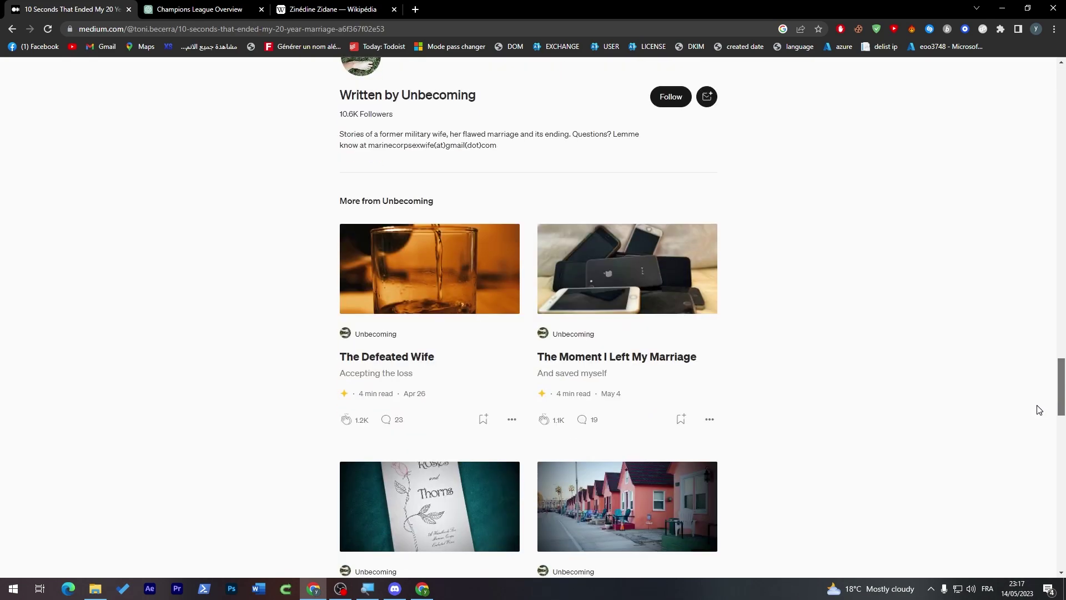
scroll(1036, 407, up, 10)
scroll(1037, 407, down, 9)
scroll(1024, 400, up, 20)
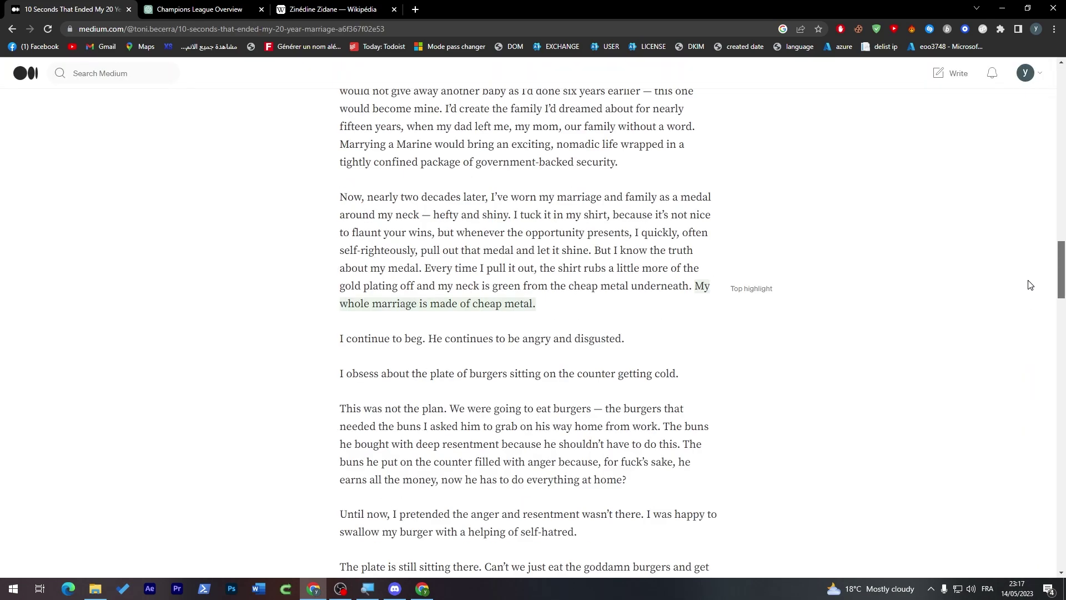
click(392, 308)
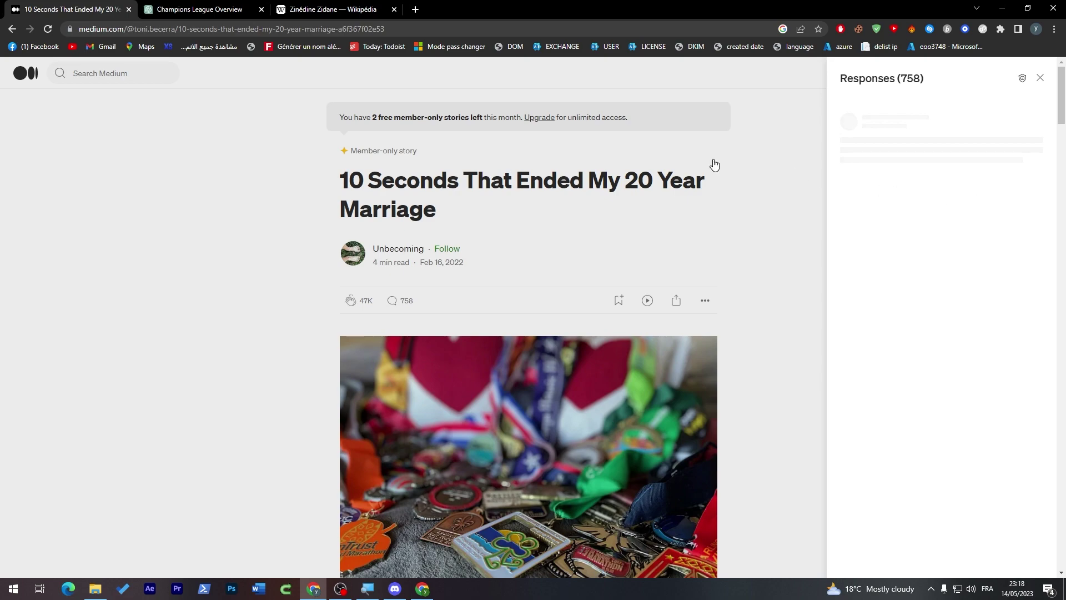
mouse_move(1061, 107)
mouse_down()
mouse_move(1062, 365)
mouse_move(1061, 111)
mouse_up()
click(1041, 79)
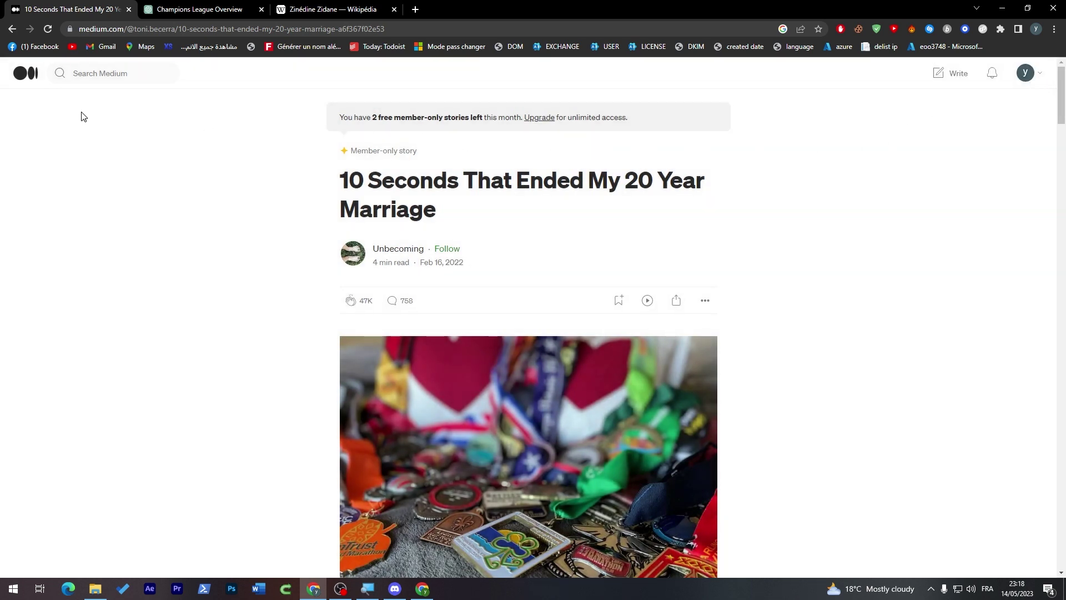
click(950, 74)
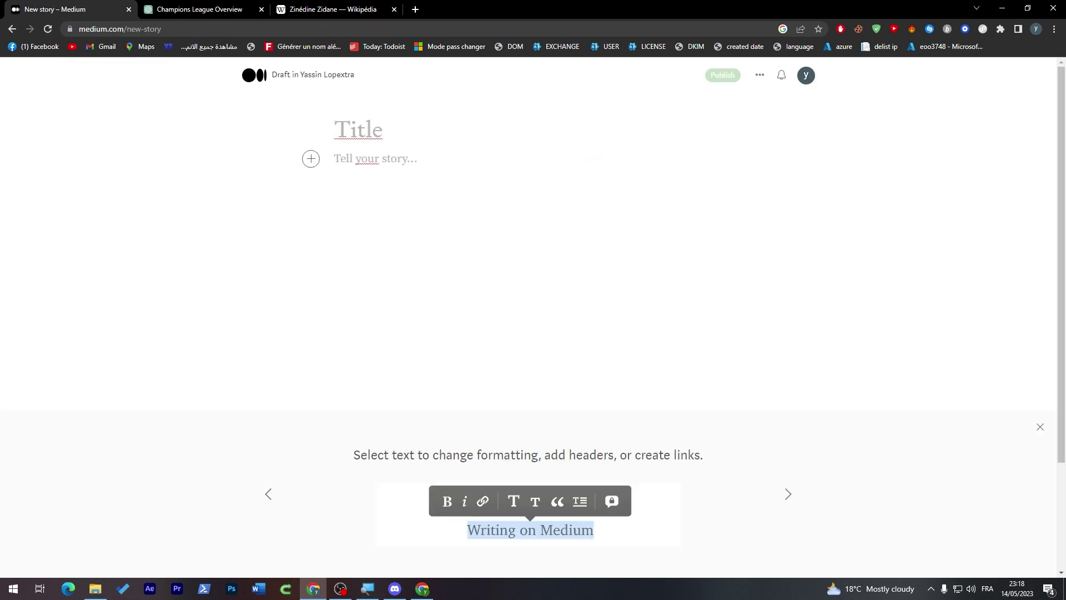
Leave the empty draft for the home feed and choose Profile from the account menu.
click(256, 82)
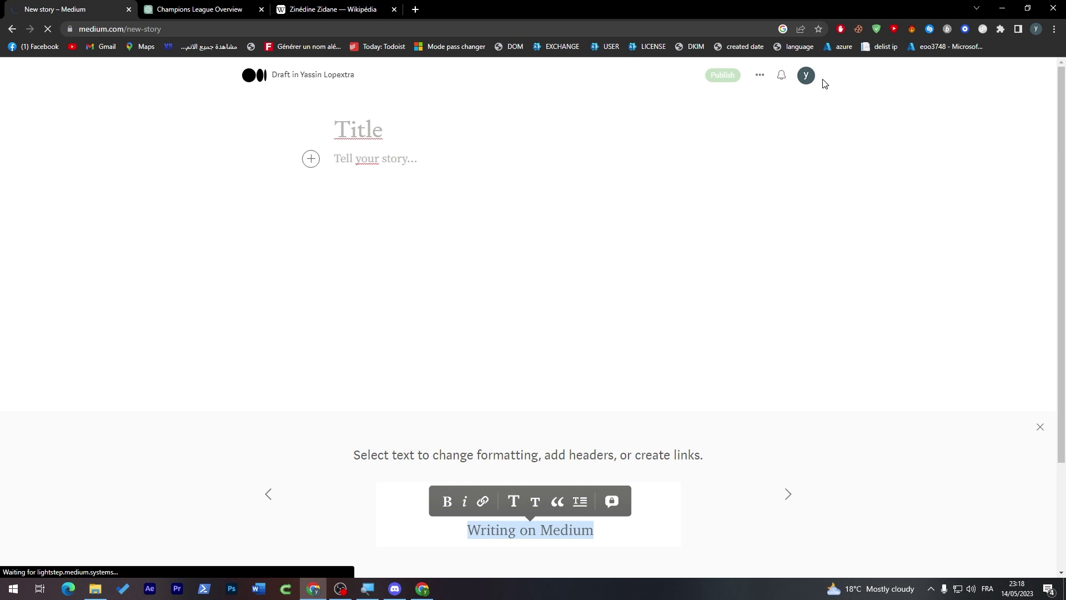
click(1032, 77)
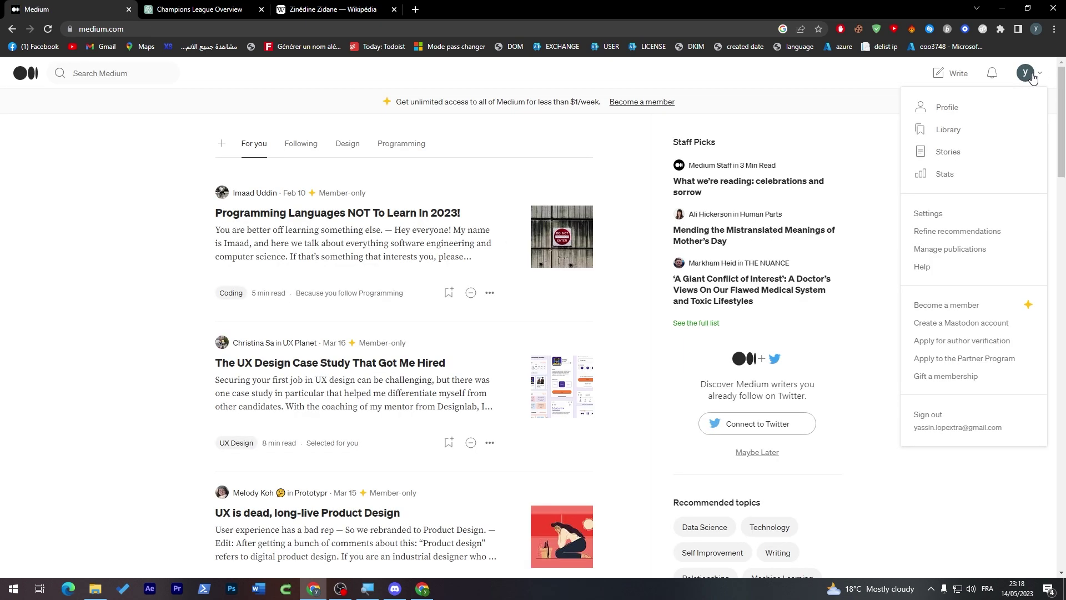
click(966, 115)
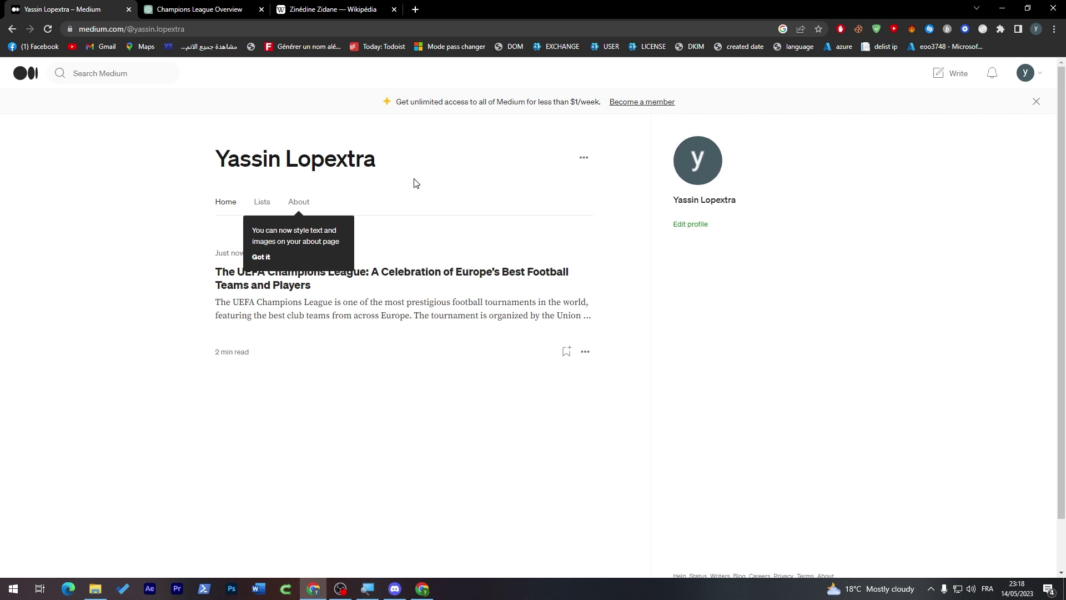
Look through the profile's Lists and About tabs, try Get started on the bio, then open Stats.
click(265, 203)
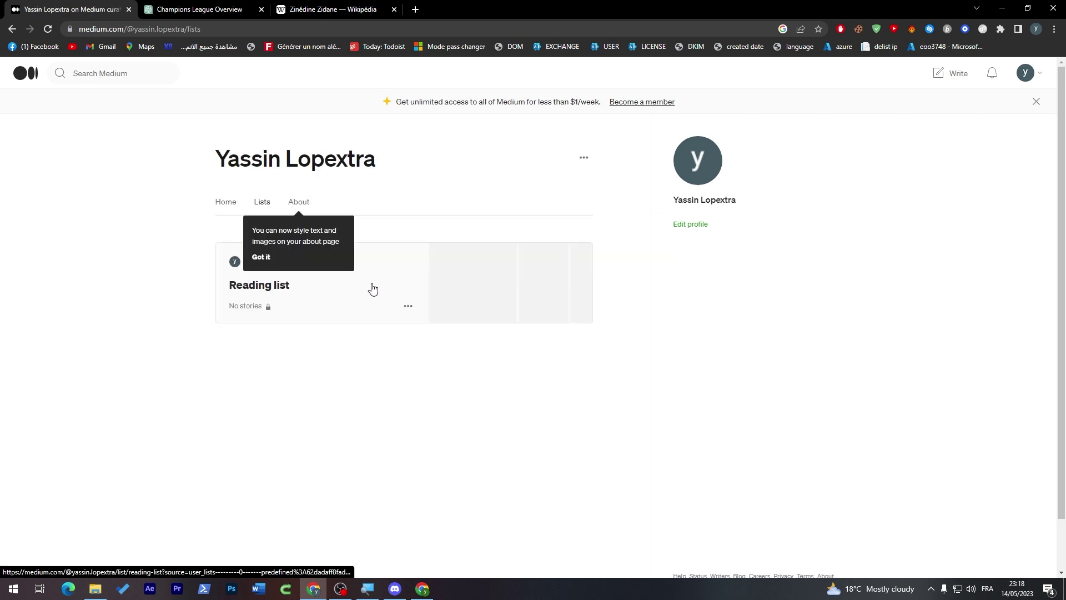
click(303, 204)
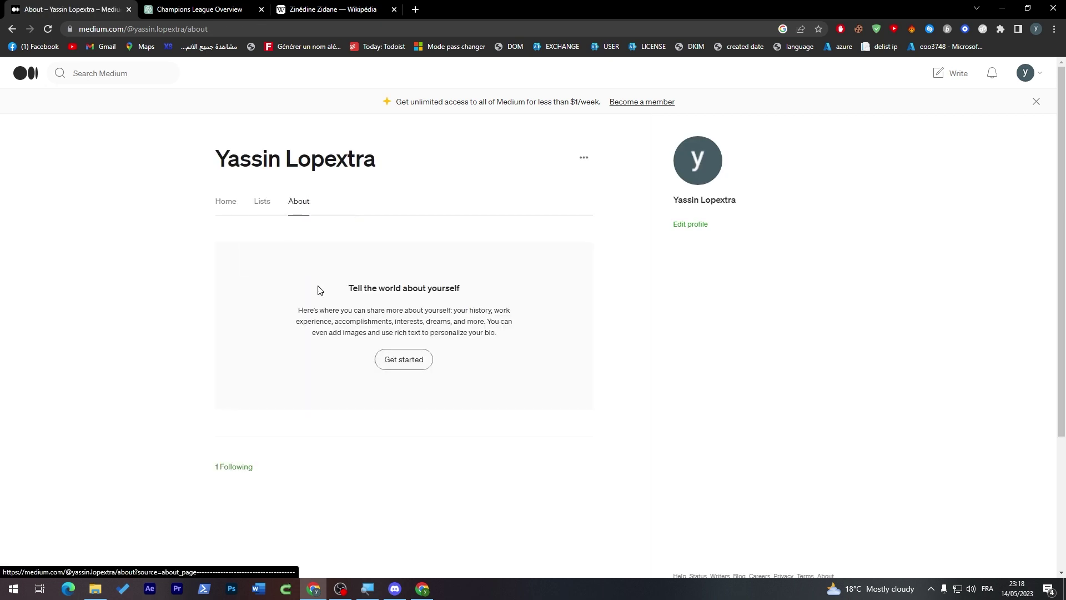
click(422, 363)
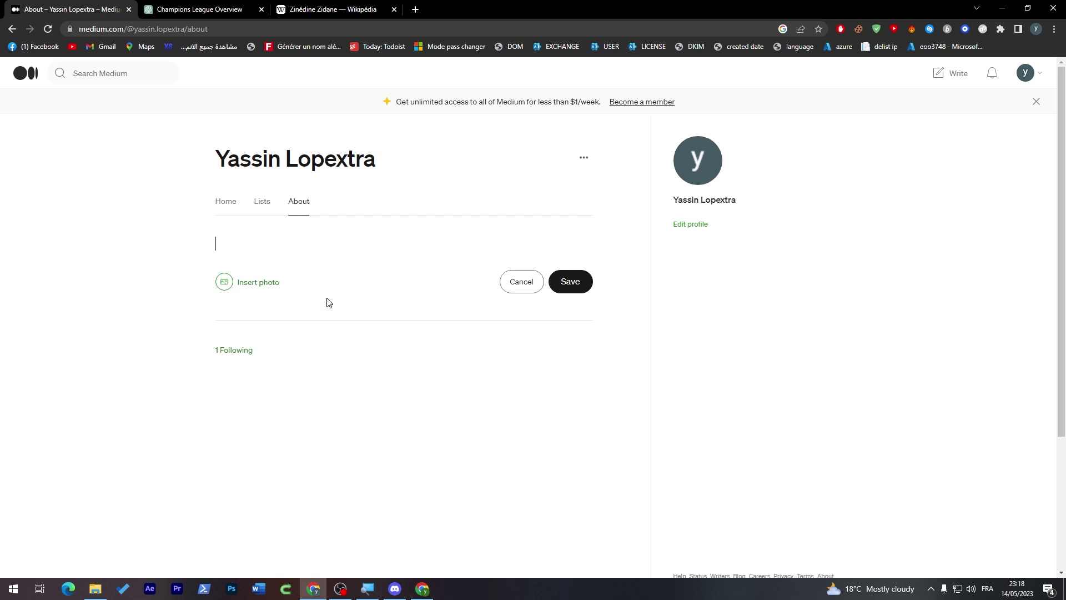
click(1025, 74)
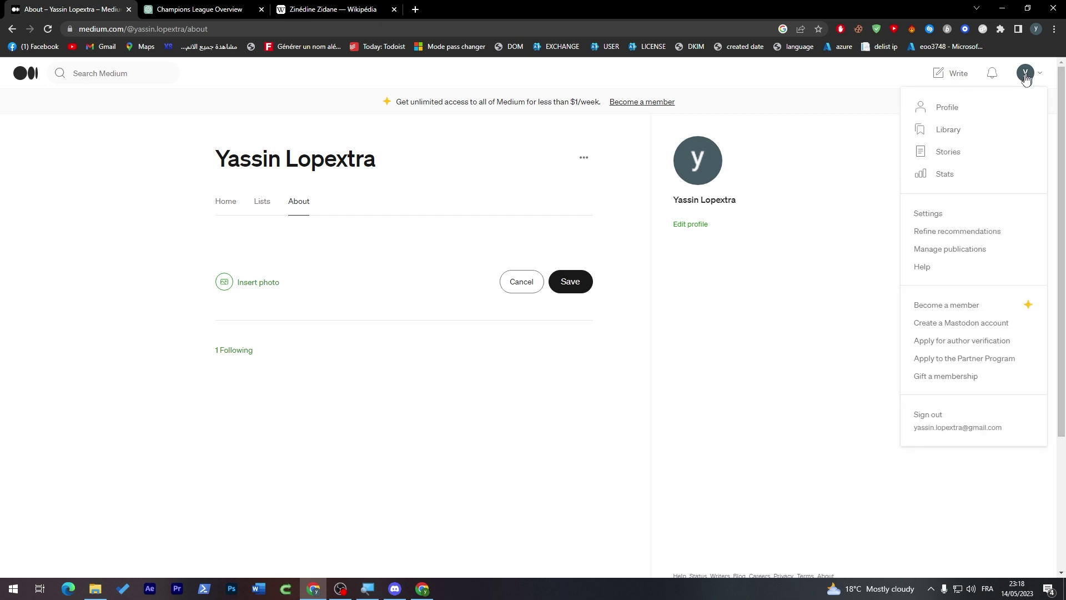
click(939, 174)
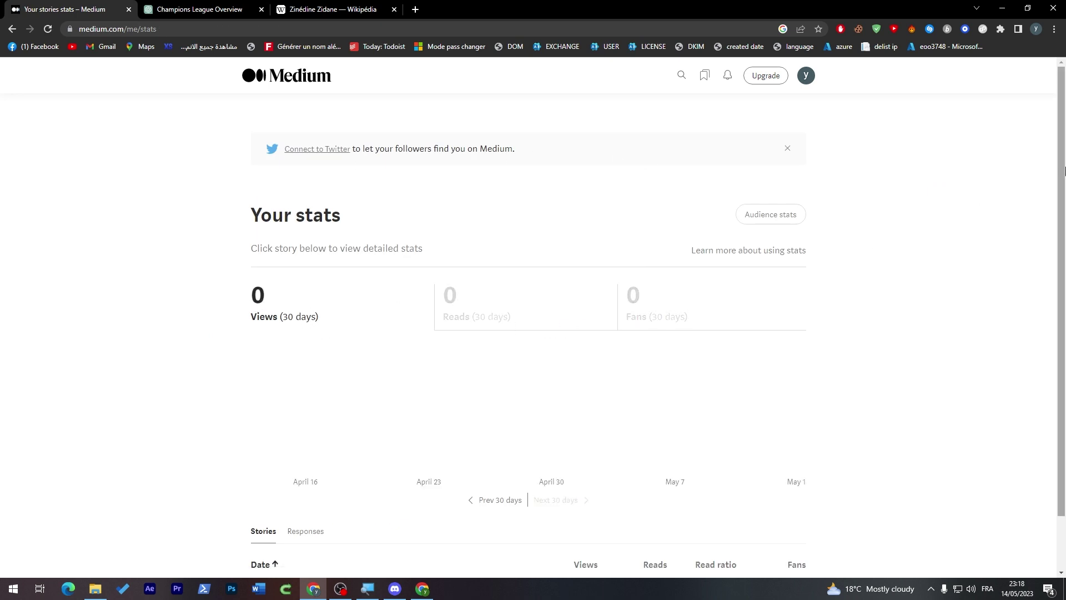
Scroll the Your stats page and switch to Audience stats.
drag(1061, 164, 1060, 205)
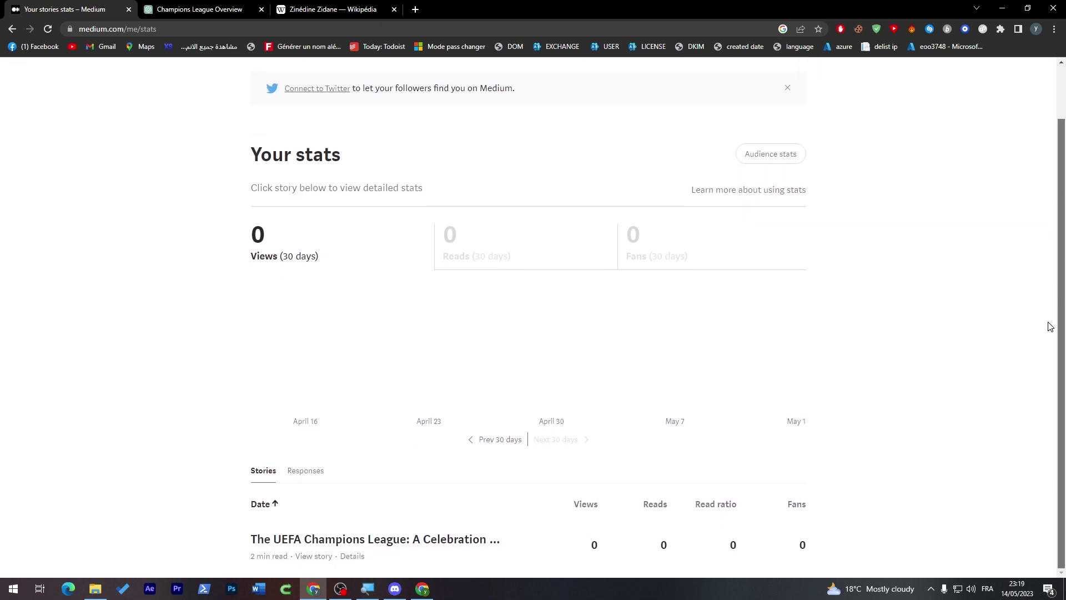
scroll(814, 243, up, 2)
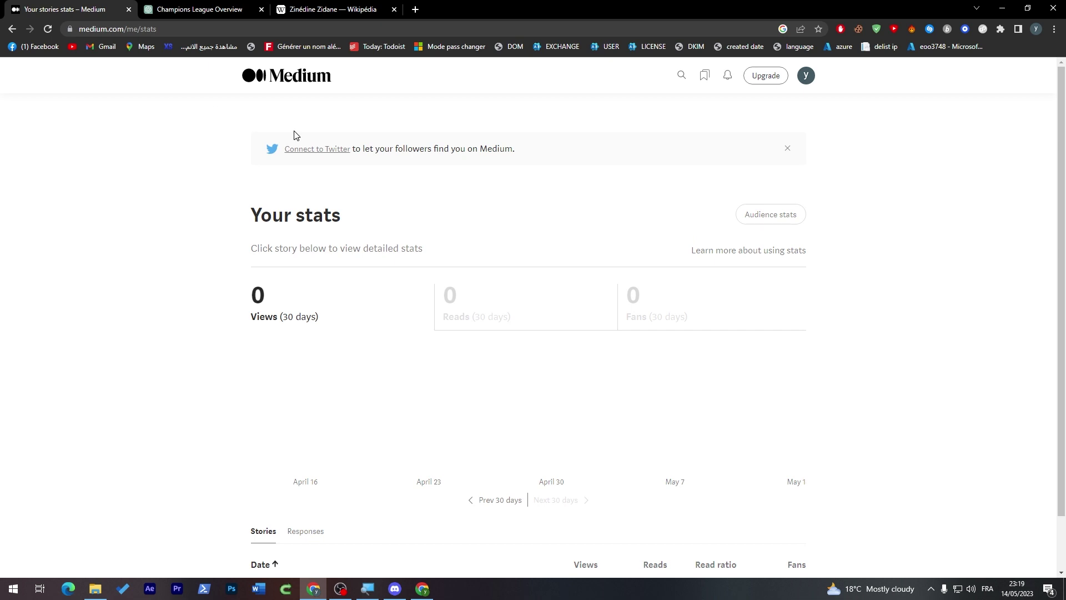
click(769, 212)
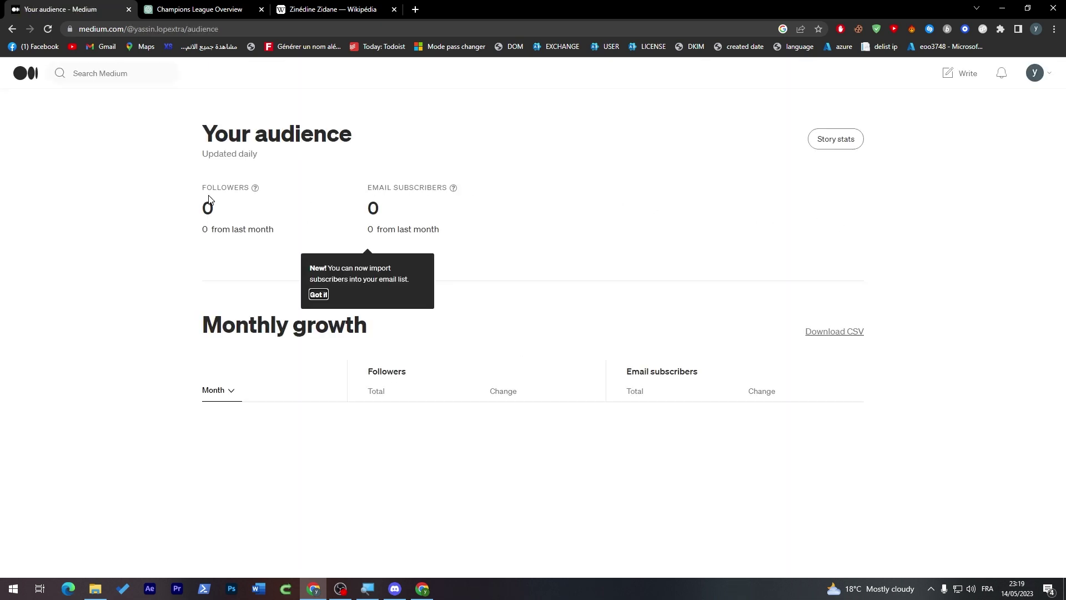
Highlight the followers count, email subscribers count and Monthly growth heading on Your audience.
drag(228, 205, 201, 215)
click(201, 215)
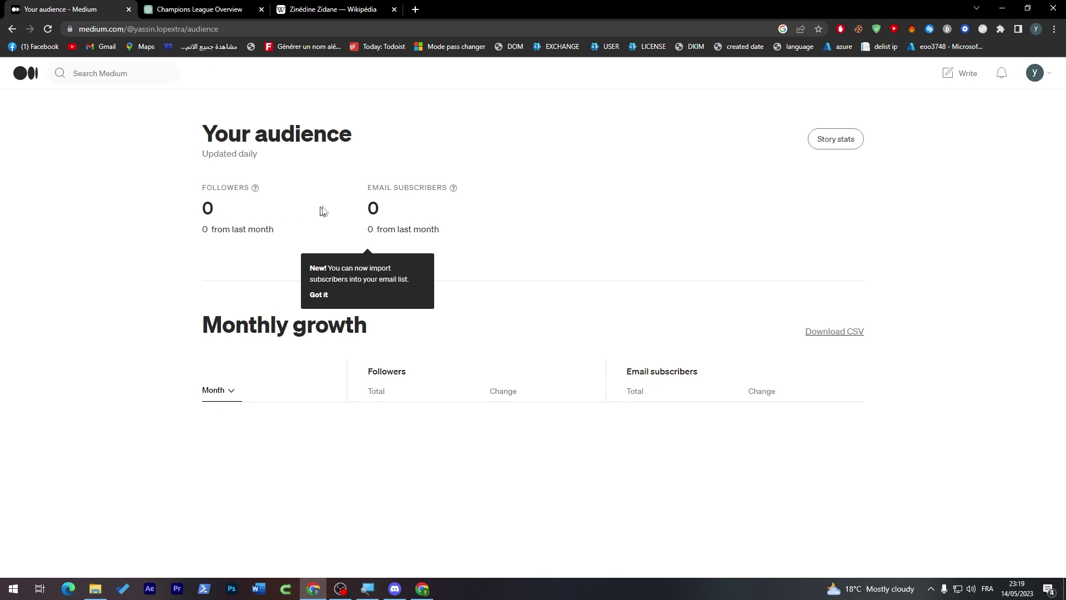
double_click(373, 207)
drag(188, 357, 361, 343)
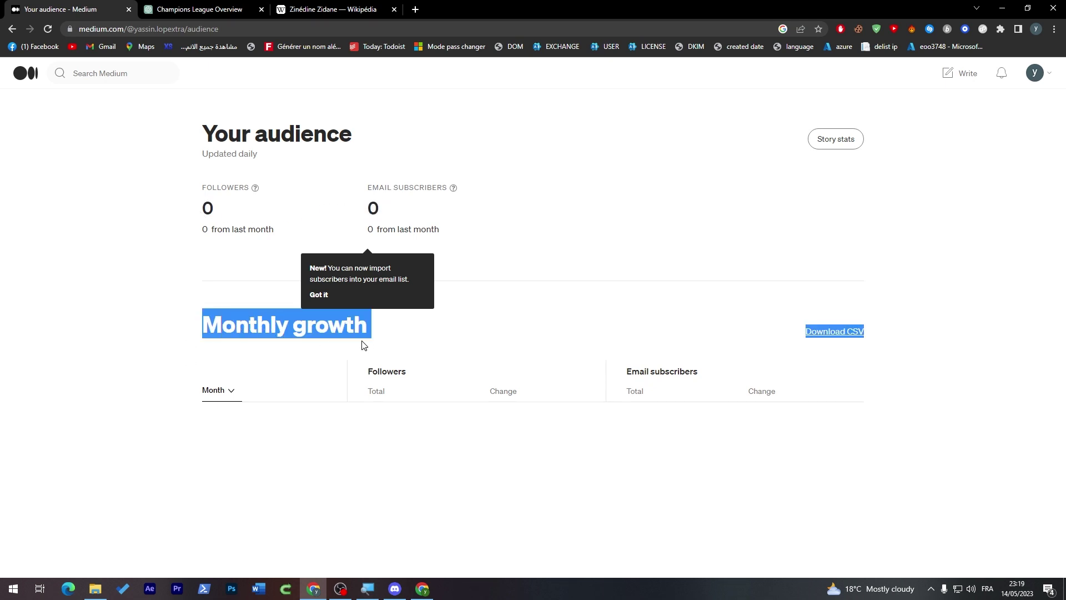
click(362, 342)
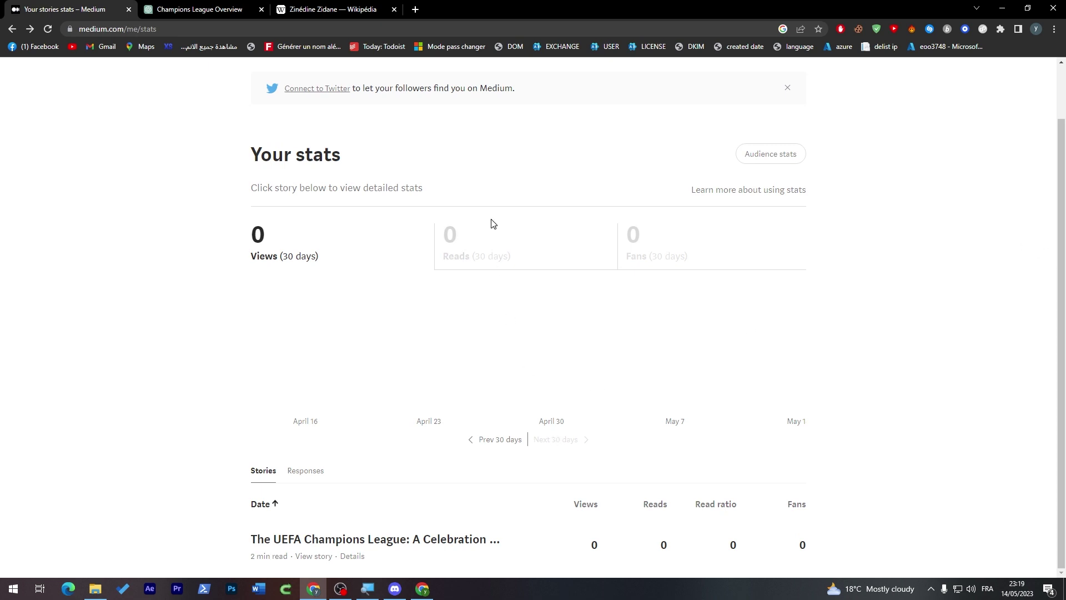
scroll(547, 232, up, 2)
click(804, 76)
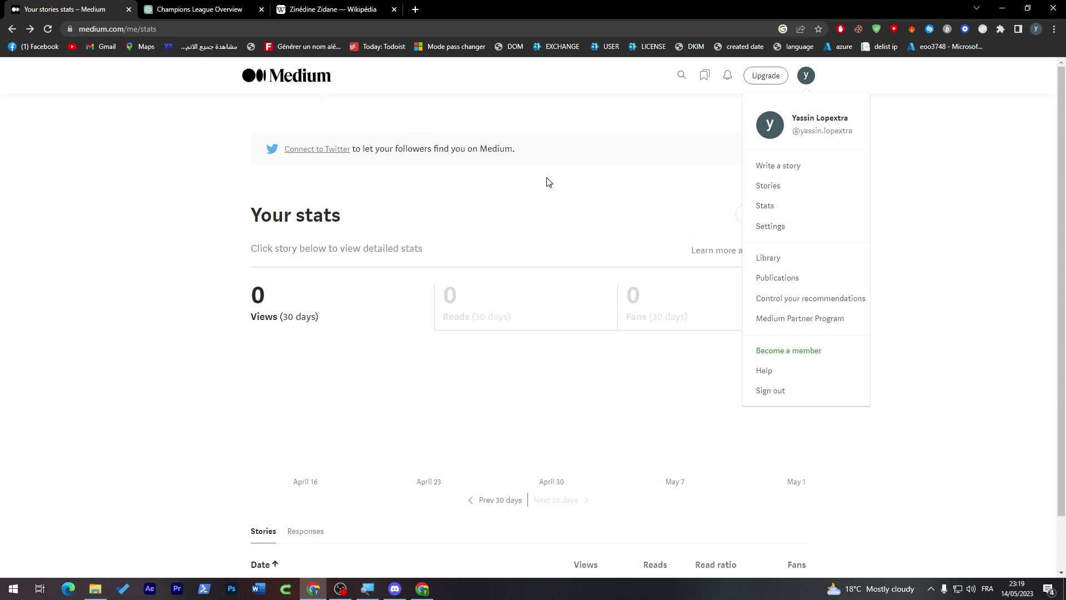
drag(1061, 213, 910, 124)
click(801, 85)
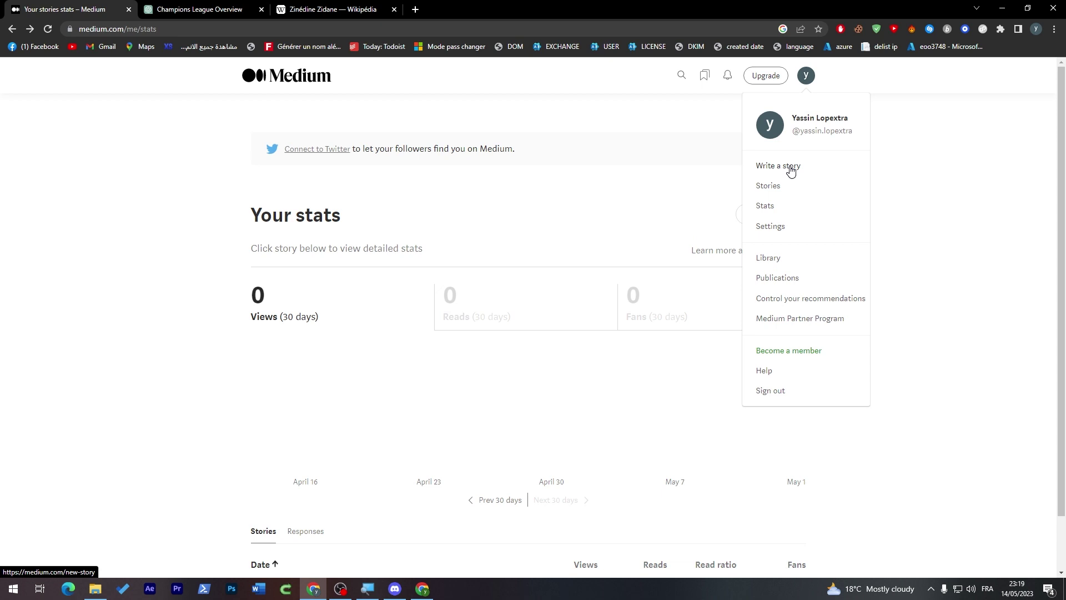
click(967, 218)
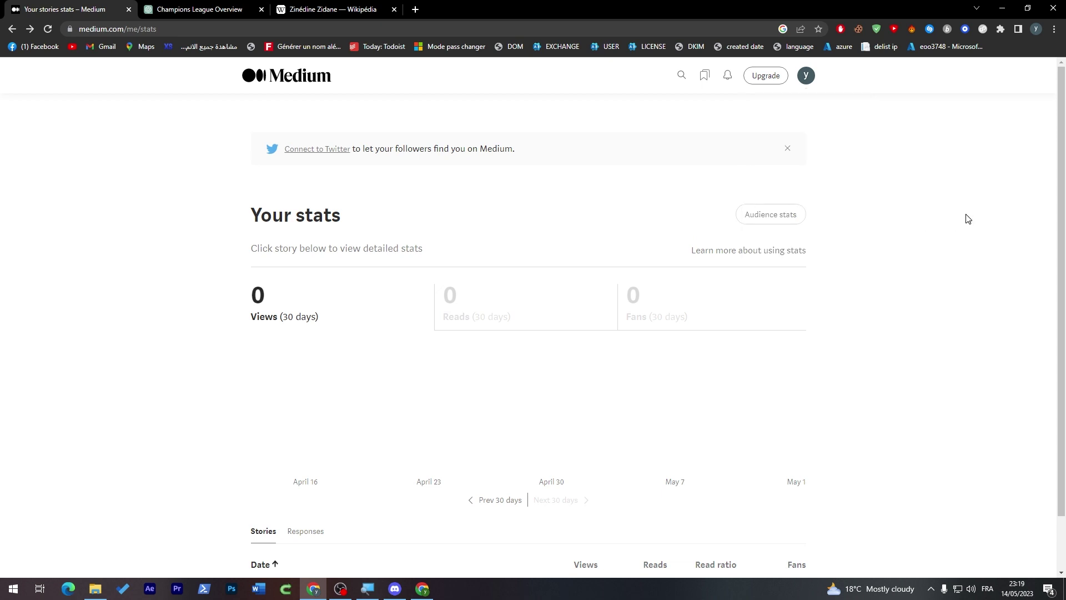